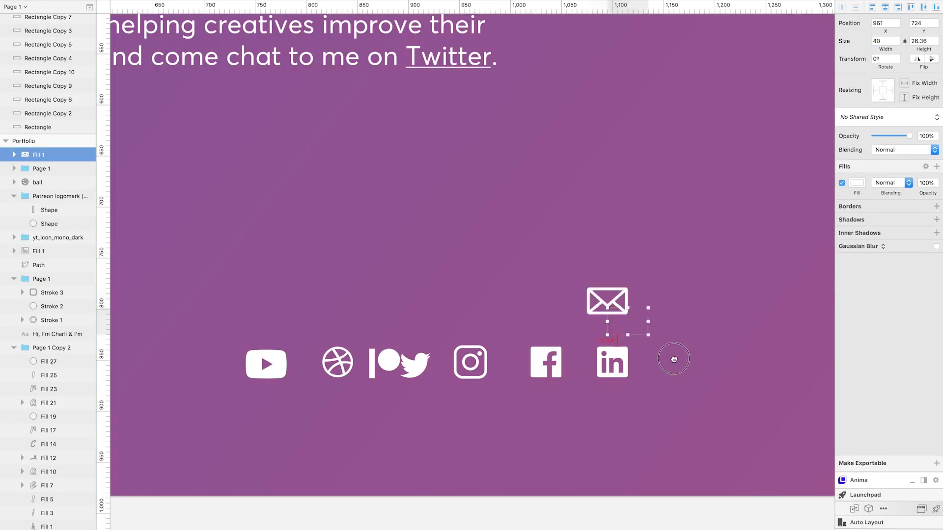
- Marquee-select the whole row of social icons in the Sketch design
{"action": "left_click_drag", "start_coordinate": [760, 506], "coordinate": [252, 346]}
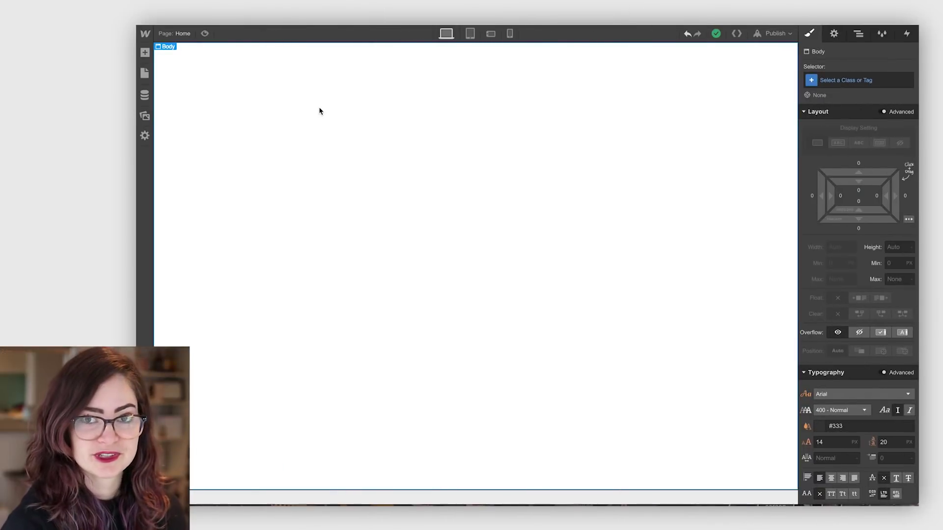
- Place a Container at the top of the blank Webflow page
{"action": "left_click", "coordinate": [145, 53]}
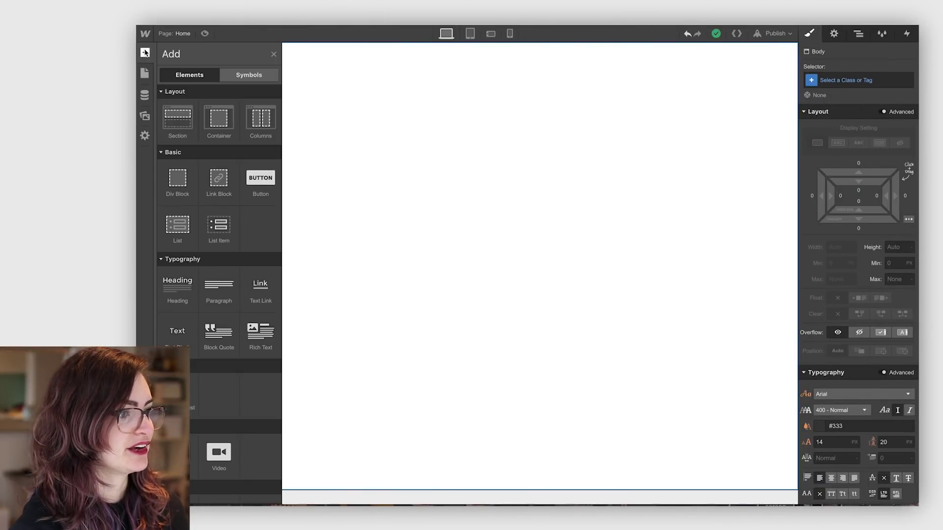
{"action": "left_click_drag", "start_coordinate": [219, 120], "coordinate": [396, 61]}
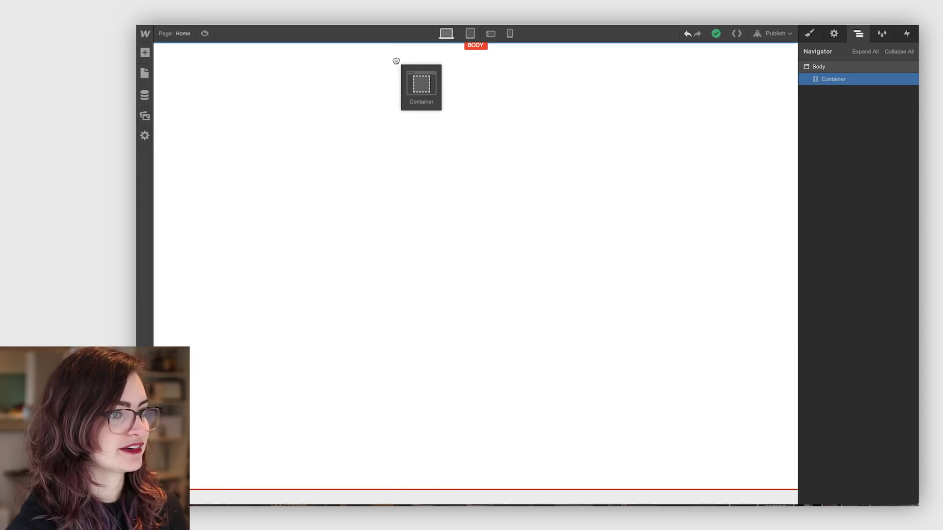
{"action": "left_click", "coordinate": [145, 53]}
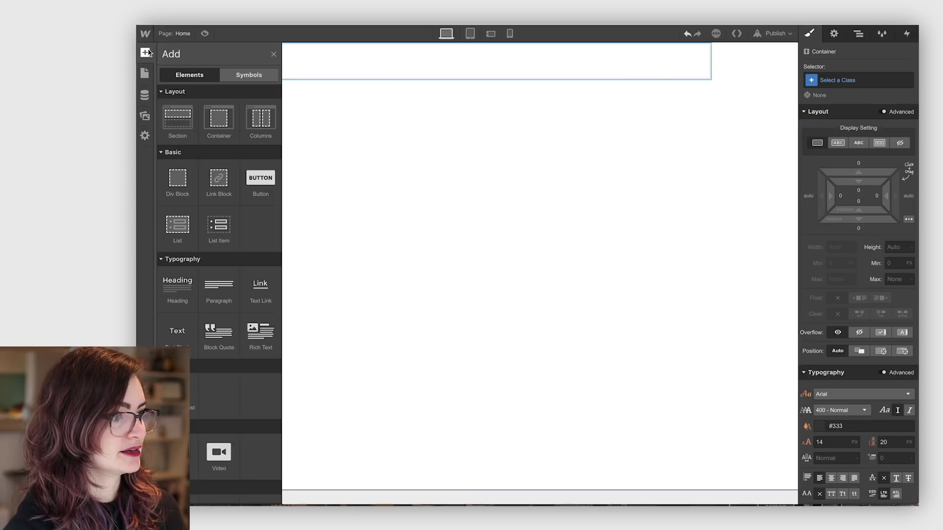
- Give the page body a linear gradient background using the Sketch purple hex codes
{"action": "left_click", "coordinate": [464, 119]}
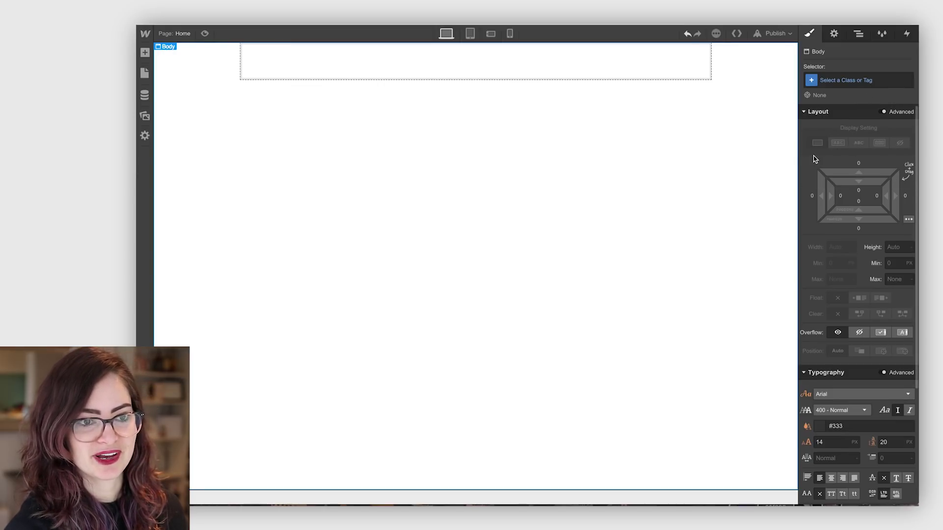
{"action": "scroll", "coordinate": [813, 159], "scroll_direction": "down", "scroll_amount": 5}
{"action": "left_click", "coordinate": [893, 391]}
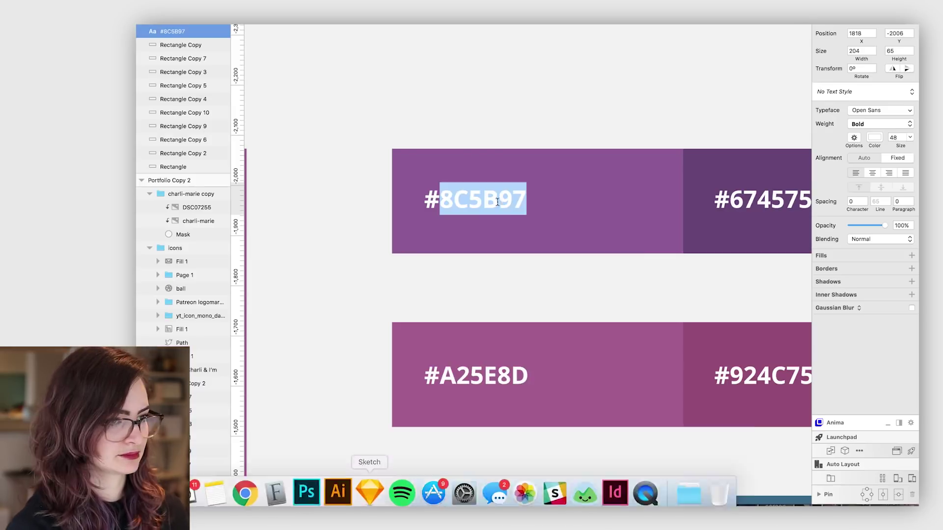
{"action": "double_click", "coordinate": [486, 376]}
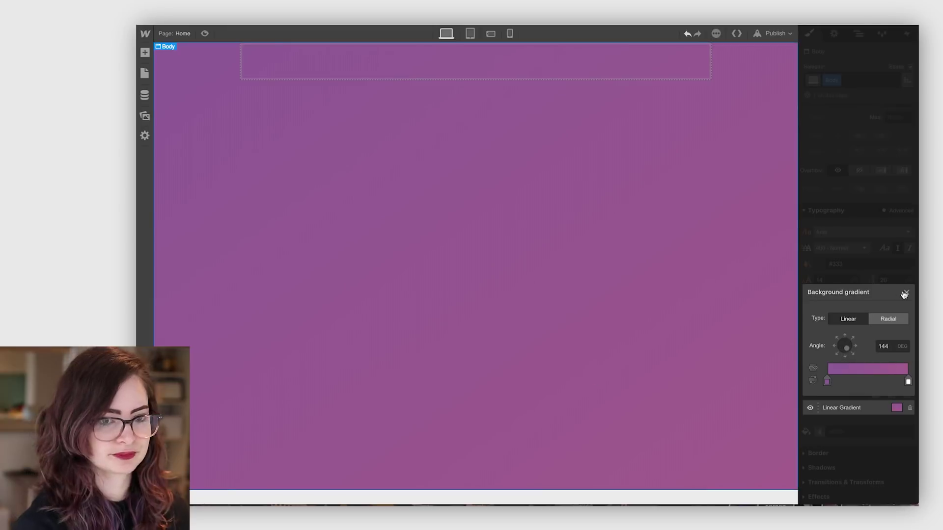
{"action": "left_click", "coordinate": [904, 293]}
{"action": "left_click", "coordinate": [258, 55]}
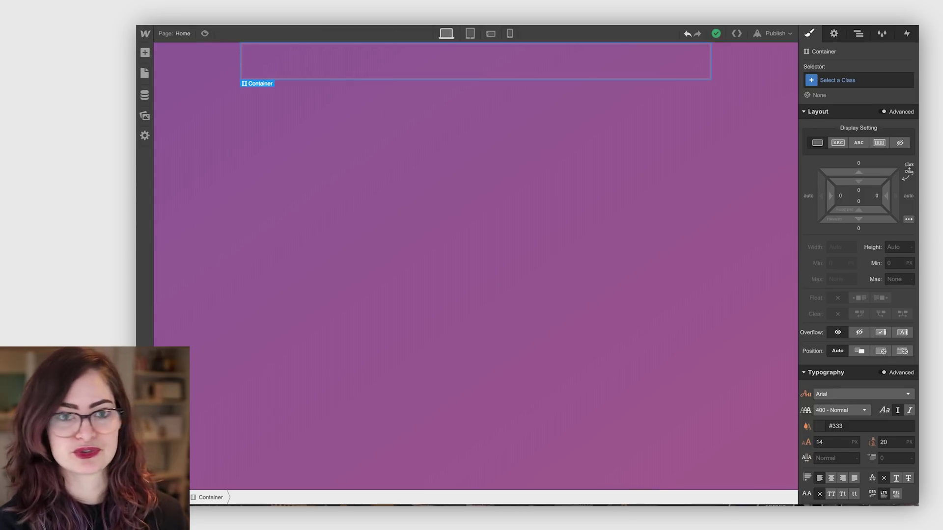
- Add a Div Block to the container and upload the Charli Marie logo image into it
{"action": "left_click", "coordinate": [145, 54]}
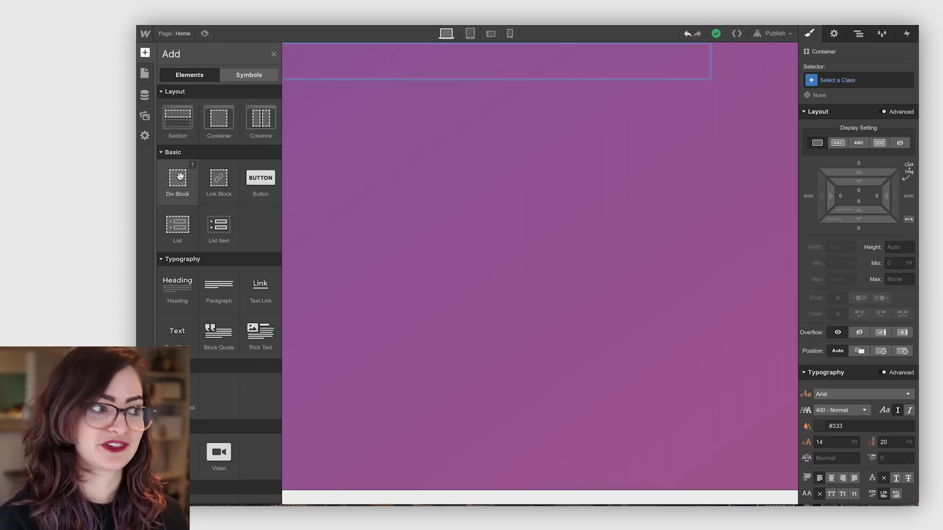
{"action": "left_click_drag", "start_coordinate": [180, 177], "coordinate": [349, 64]}
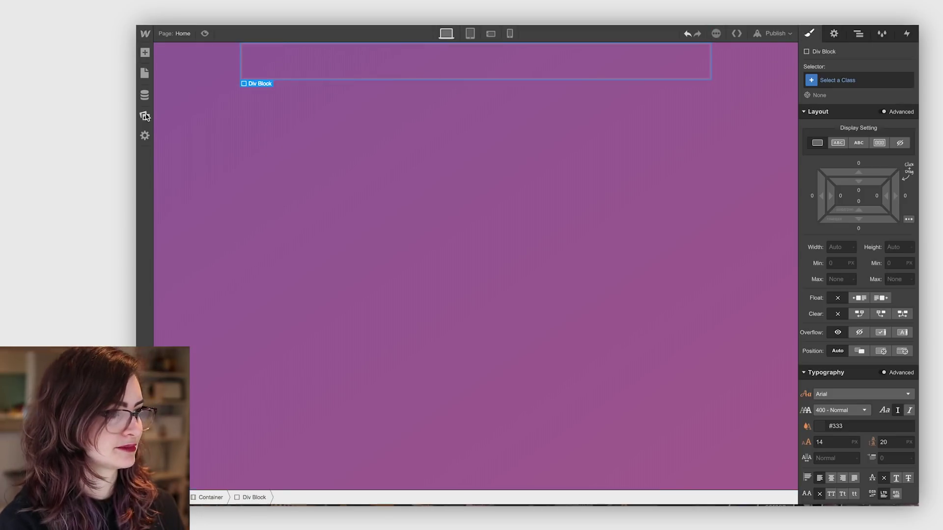
{"action": "left_click", "coordinate": [145, 116]}
{"action": "left_click", "coordinate": [255, 52]}
{"action": "left_click", "coordinate": [390, 231]}
{"action": "double_click", "coordinate": [600, 94]}
{"action": "left_click_drag", "start_coordinate": [177, 106], "coordinate": [323, 54]}
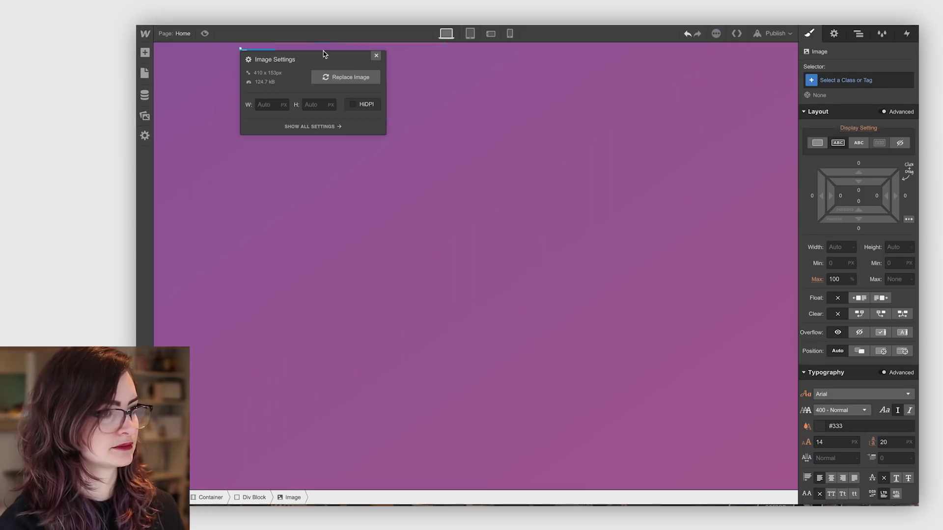
- Class the logo div 'logo' with 65px top margin, then add a heading block below
{"action": "left_click", "coordinate": [412, 66]}
{"action": "left_click", "coordinate": [838, 79]}
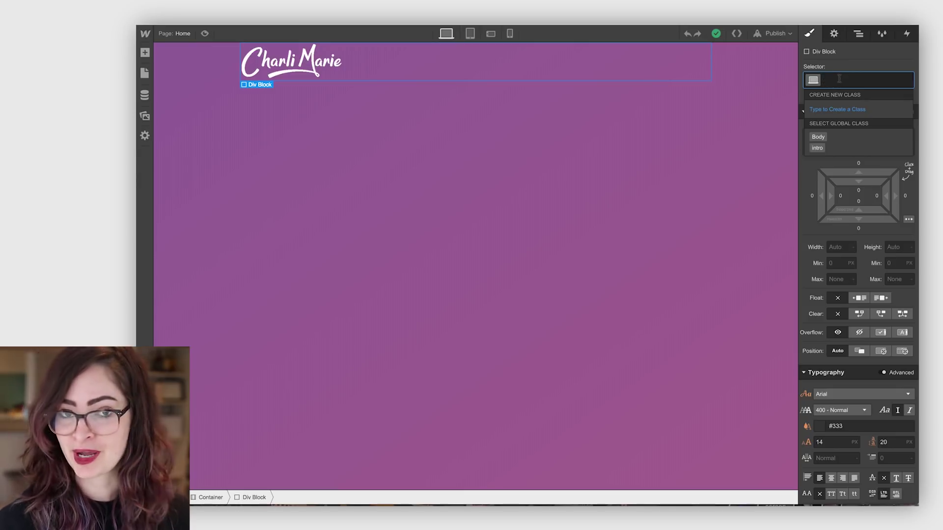
{"action": "type", "text": "lo"}
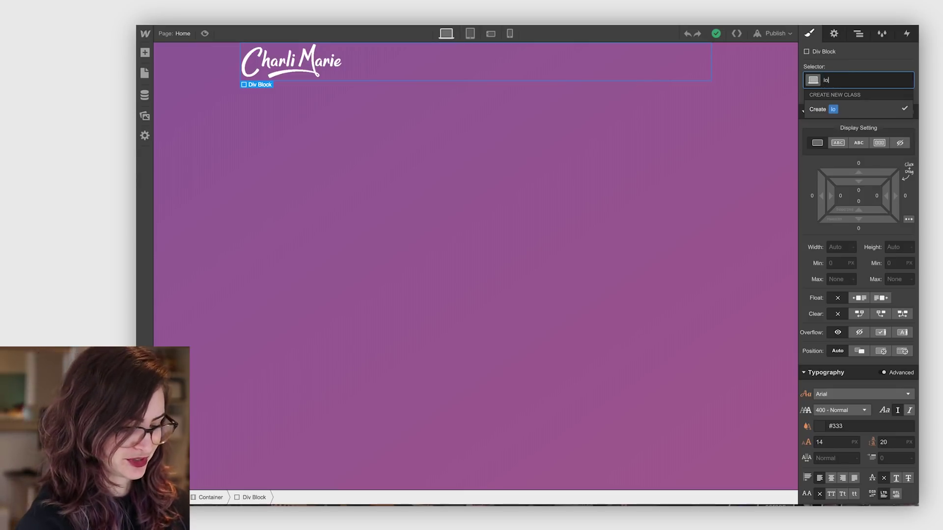
{"action": "type", "text": "go"}
{"action": "key", "text": "Return"}
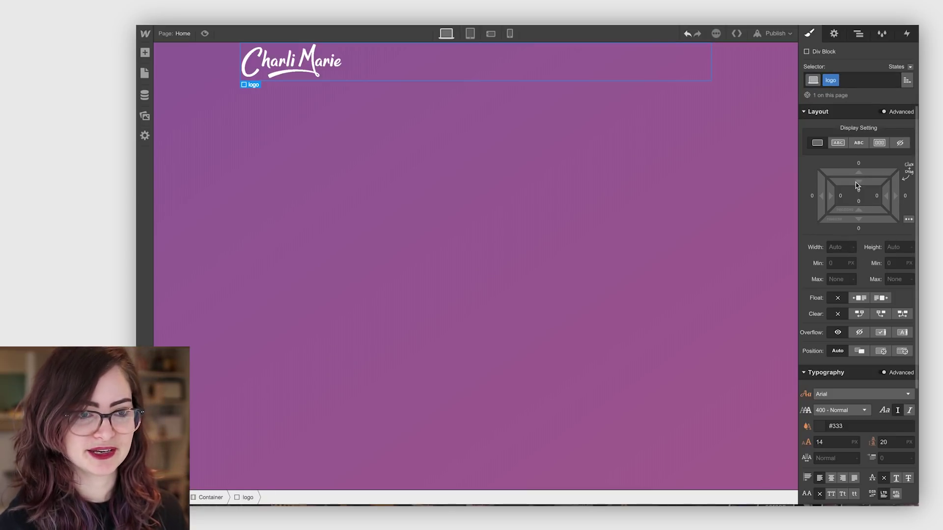
{"action": "left_click_drag", "start_coordinate": [858, 171], "coordinate": [863, 77]}
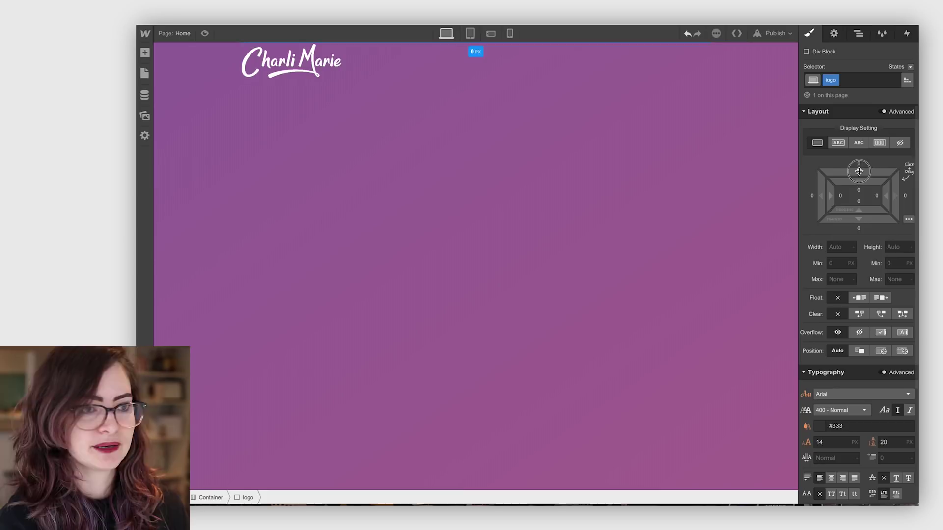
{"action": "key", "text": "a"}
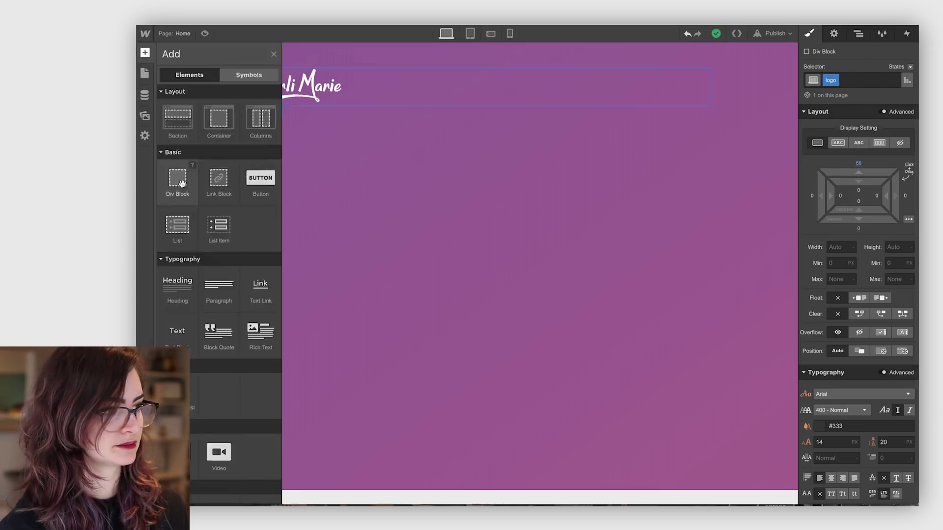
{"action": "left_click_drag", "start_coordinate": [177, 279], "coordinate": [315, 142]}
- Class the new div 'content' and give it a 50% top margin
{"action": "left_click", "coordinate": [316, 142]}
{"action": "left_click", "coordinate": [858, 80]}
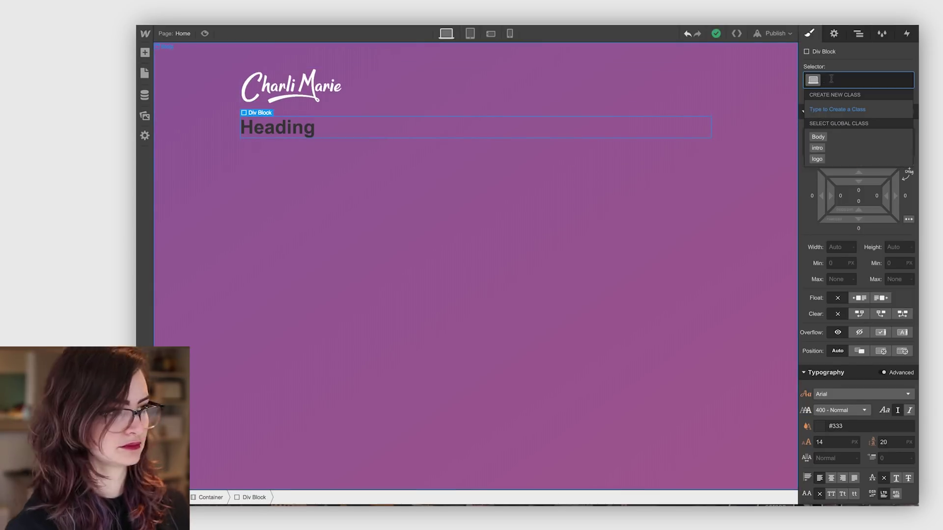
{"action": "type", "text": "content"}
{"action": "key", "text": "Return"}
{"action": "left_click", "coordinate": [858, 227]}
{"action": "type", "text": "50"}
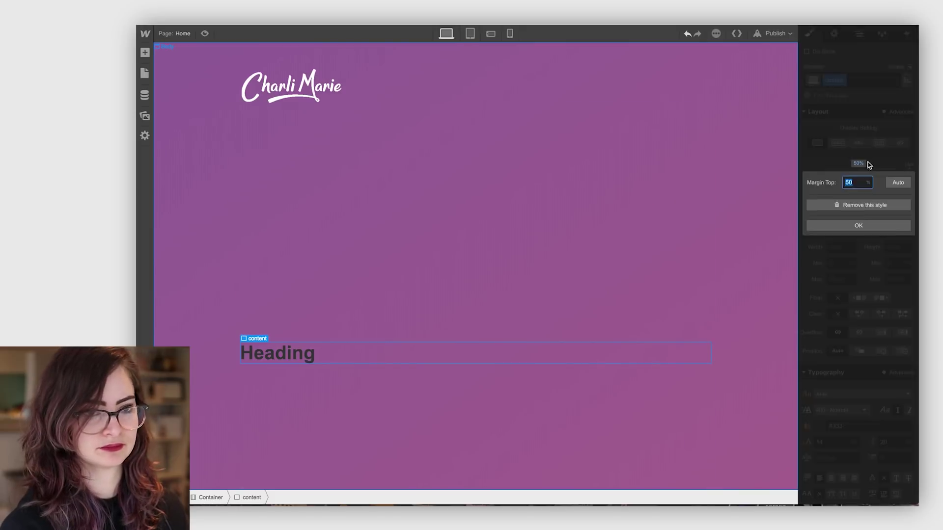
{"action": "key", "text": "Return"}
- Change the heading text to 'Hi, I'm Charli & I'm a designer.'
{"action": "double_click", "coordinate": [297, 257]}
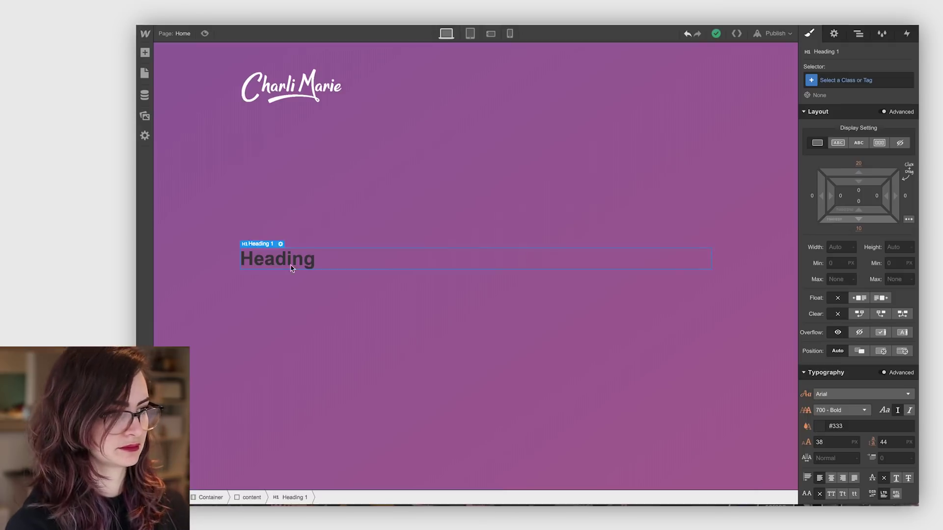
{"action": "type", "text": "Hi, I’m Charli & I’m a designer."}
{"action": "left_click", "coordinate": [521, 236]}
- Make the heading white (#fff) and check the intro body text style in Sketch
{"action": "left_click", "coordinate": [269, 254]}
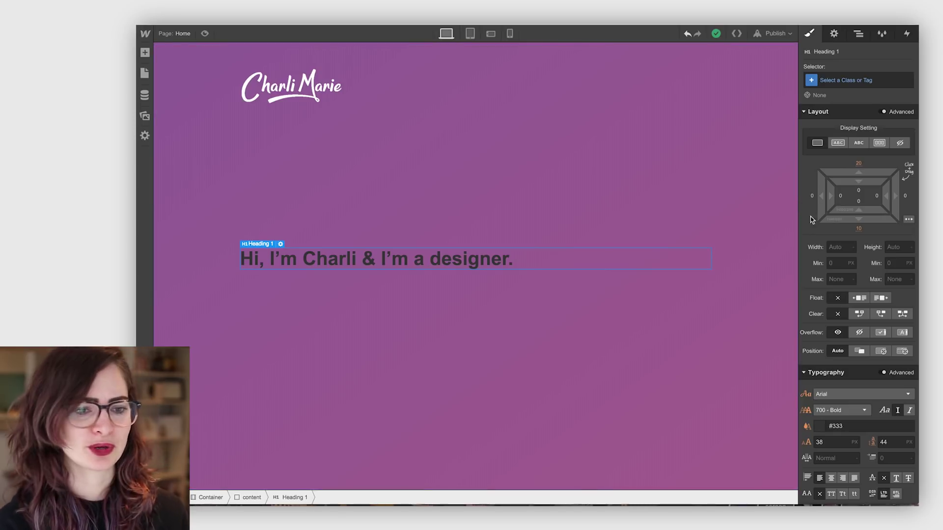
{"action": "left_click", "coordinate": [835, 426]}
{"action": "type", "text": "#fff"}
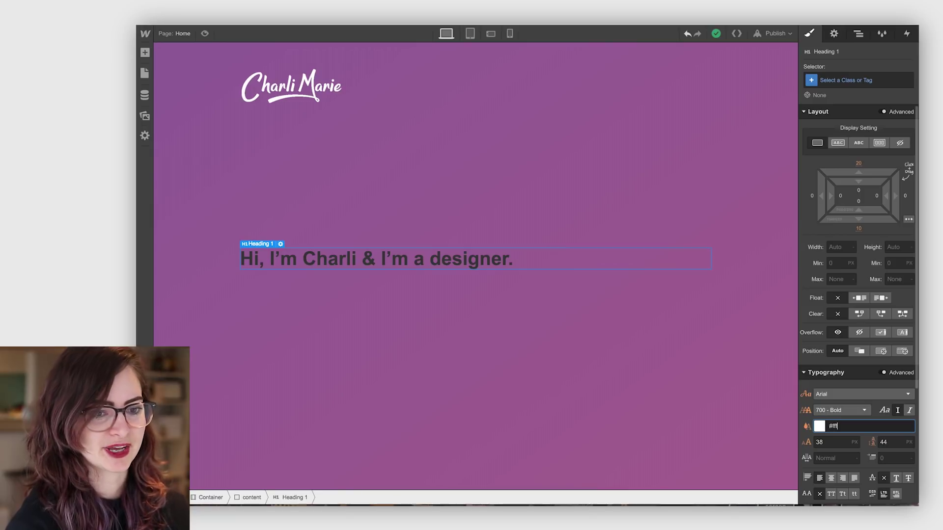
{"action": "key", "text": "Return"}
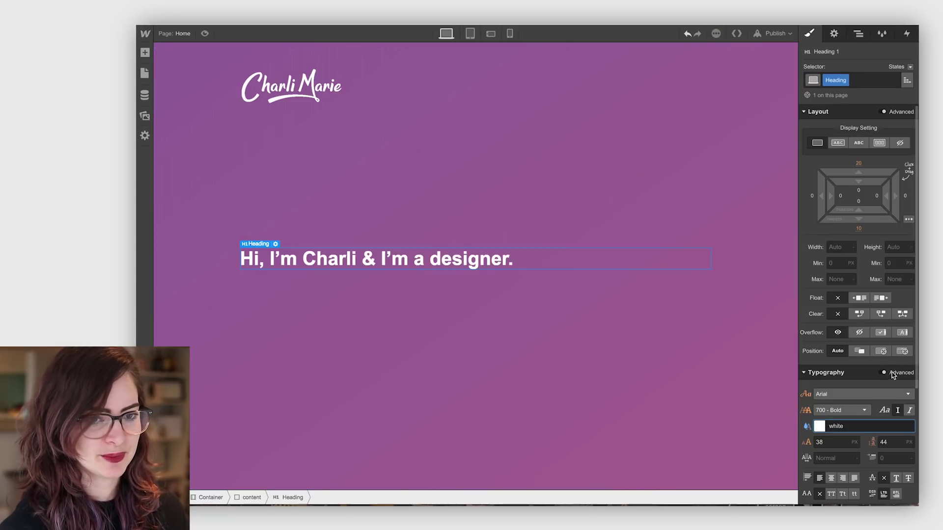
{"action": "left_click", "coordinate": [884, 372]}
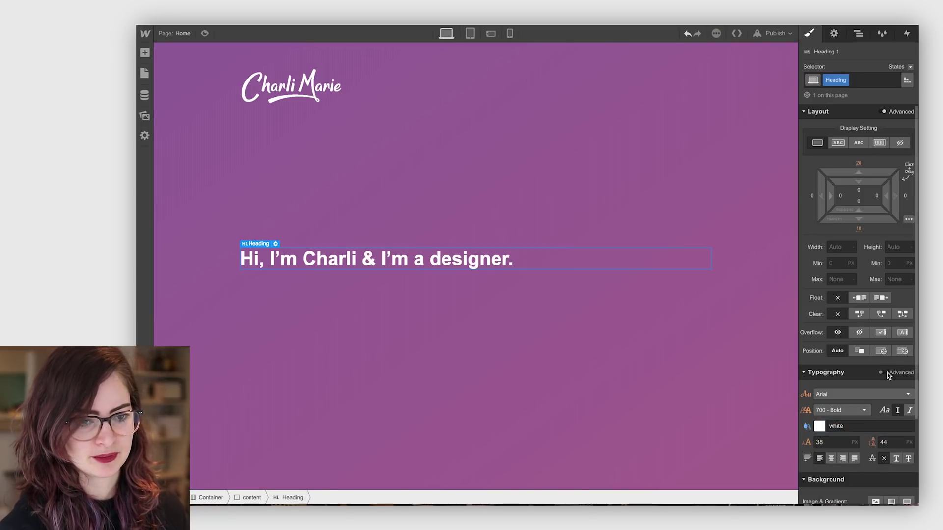
{"action": "left_click", "coordinate": [883, 373]}
{"action": "scroll", "coordinate": [884, 332], "scroll_direction": "down", "scroll_amount": 3}
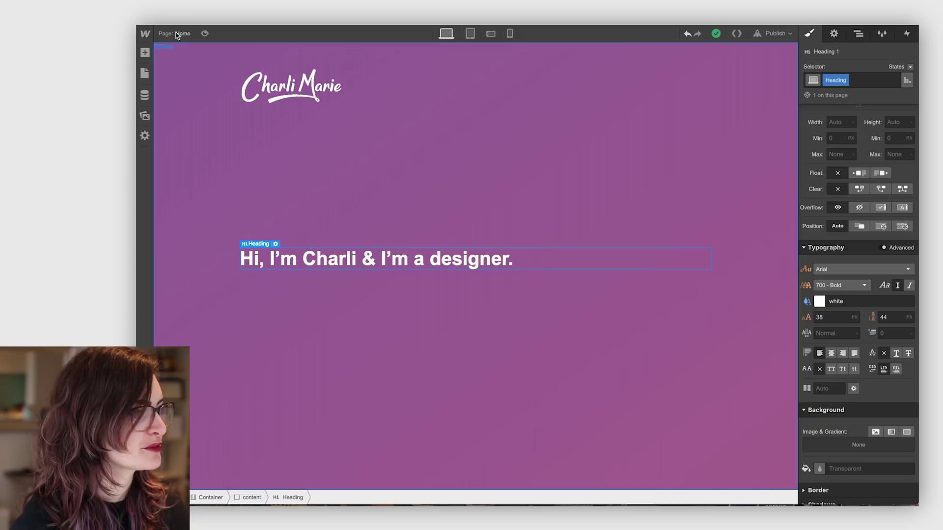
{"action": "mouse_move", "coordinate": [368, 486]}
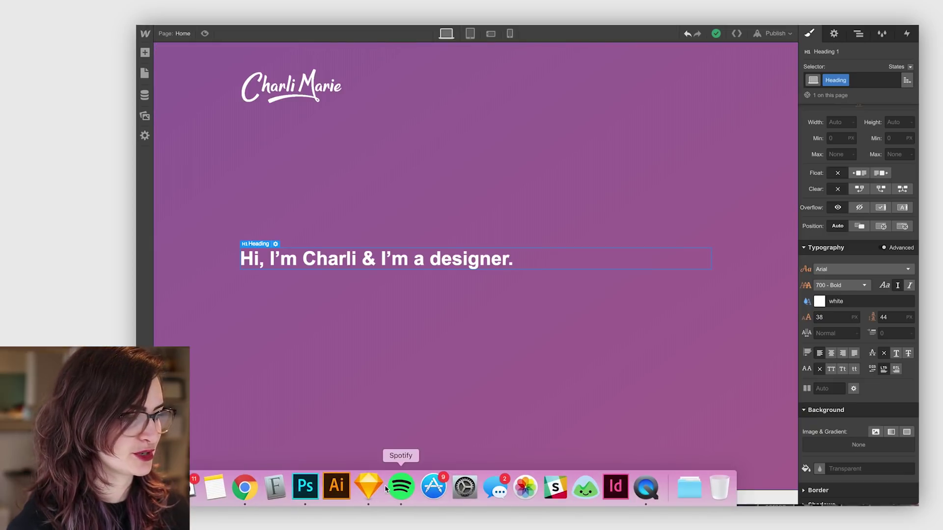
{"action": "left_click", "coordinate": [369, 486]}
{"action": "left_click", "coordinate": [533, 337]}
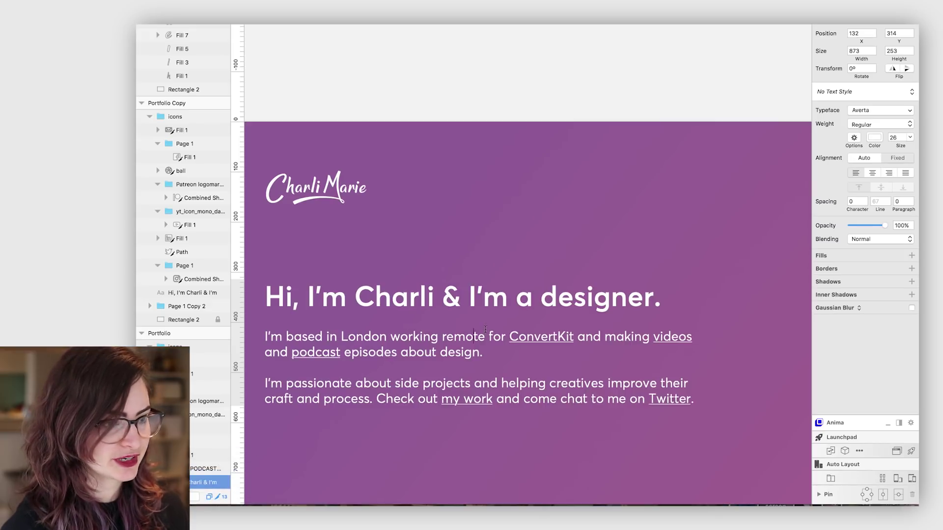
{"action": "scroll", "coordinate": [489, 249], "scroll_direction": "down", "scroll_amount": 5}
{"action": "scroll", "coordinate": [489, 249], "scroll_direction": "down", "scroll_amount": 1}
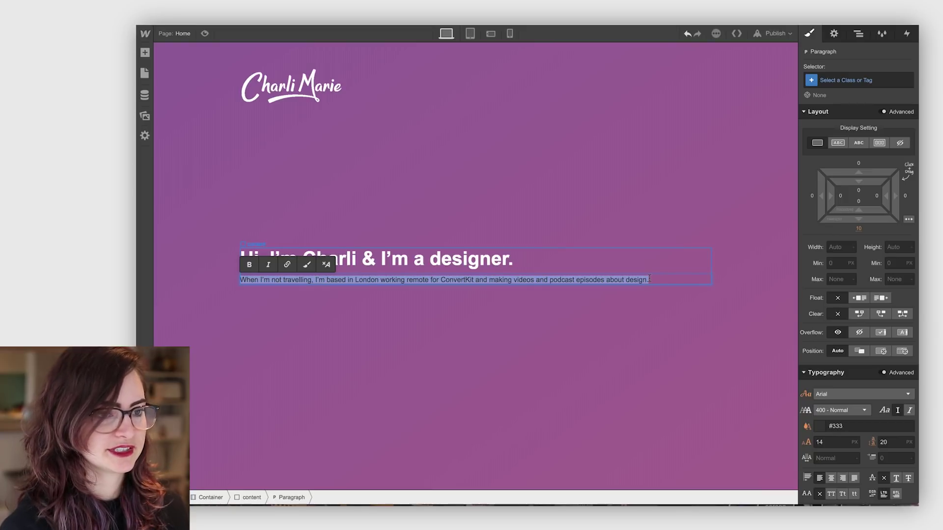
- Finish the first intro paragraph and add a second paragraph below it
{"action": "left_click", "coordinate": [657, 334]}
{"action": "left_click", "coordinate": [276, 280]}
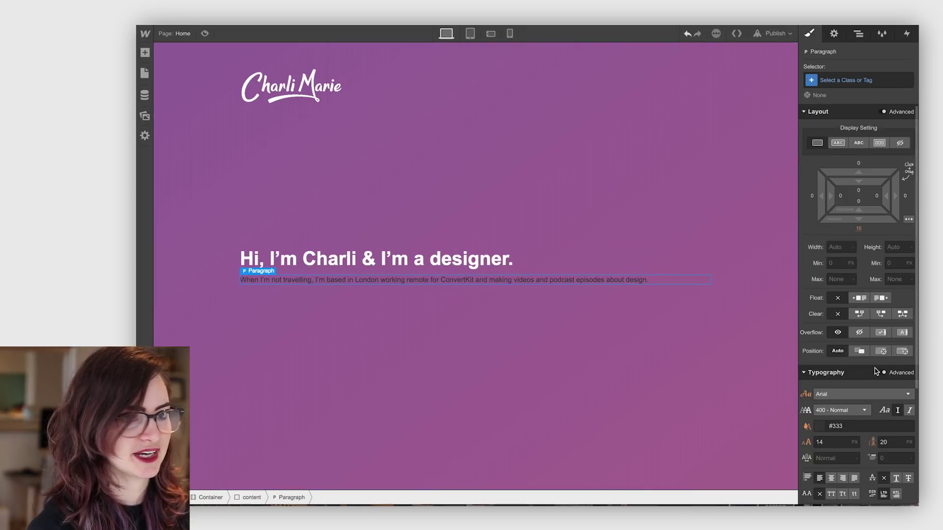
{"action": "left_click", "coordinate": [838, 426]}
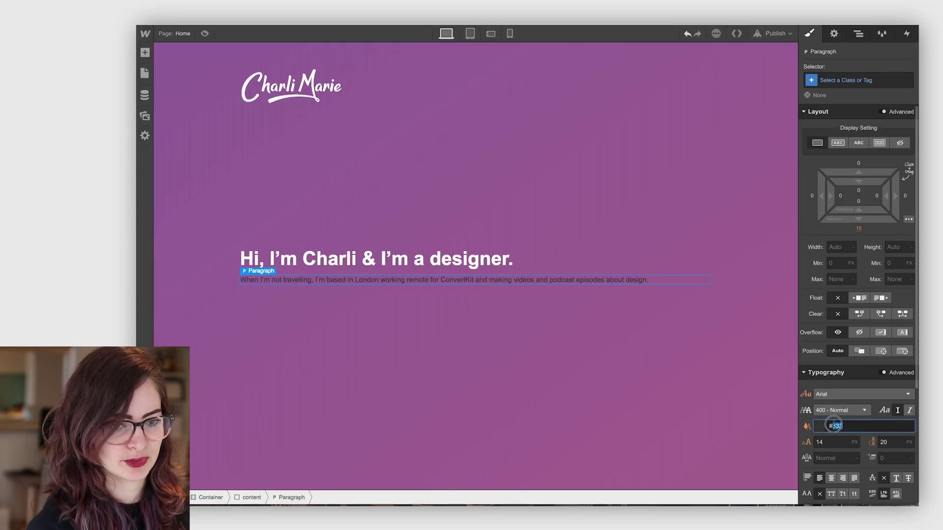
{"action": "type", "text": "#fffwhite"}
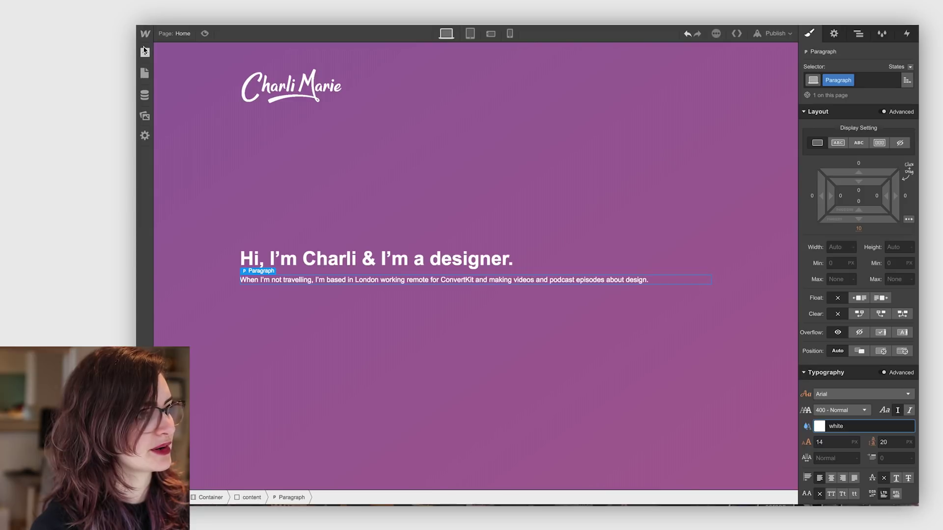
{"action": "left_click", "coordinate": [145, 51]}
{"action": "mouse_move", "coordinate": [220, 288]}
{"action": "left_mouse_down"}
{"action": "mouse_move", "coordinate": [368, 294]}
{"action": "mouse_move", "coordinate": [389, 286]}
{"action": "left_mouse_up"}
- Set the All Paragraphs tag text colour to white (#fff)
{"action": "left_click", "coordinate": [374, 279]}
{"action": "left_click", "coordinate": [846, 80]}
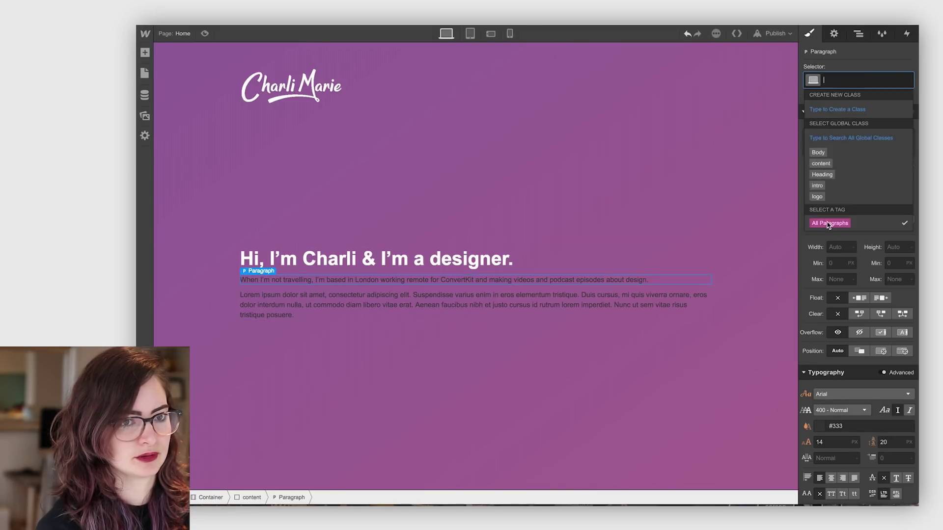
{"action": "left_click", "coordinate": [825, 221]}
{"action": "left_click", "coordinate": [835, 426]}
{"action": "key", "text": "Return"}
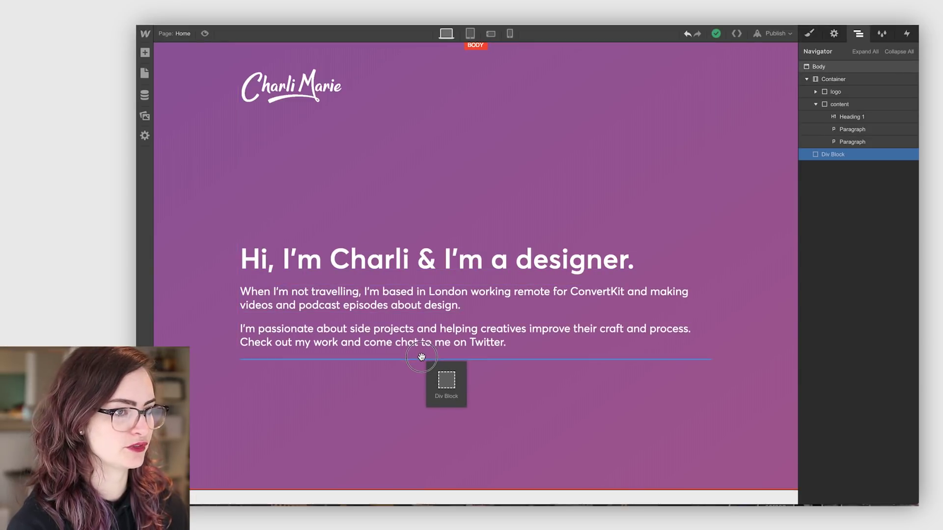
- Add an empty Div Block below the paragraphs, positioned Absolute with bottom 0
{"action": "mouse_move", "coordinate": [422, 353]}
{"action": "left_mouse_down"}
{"action": "mouse_move", "coordinate": [417, 367]}
{"action": "mouse_move", "coordinate": [418, 350]}
{"action": "left_mouse_up"}
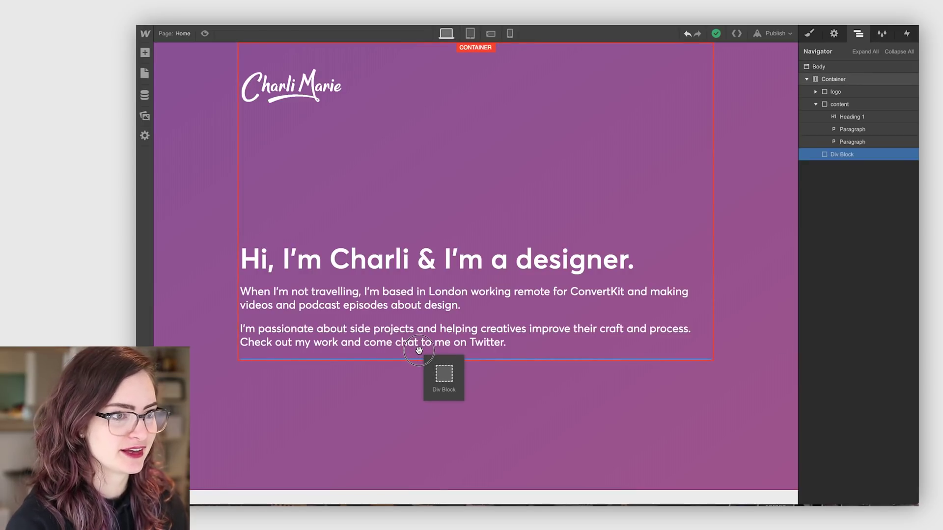
{"action": "left_click_drag", "start_coordinate": [419, 350], "coordinate": [419, 350]}
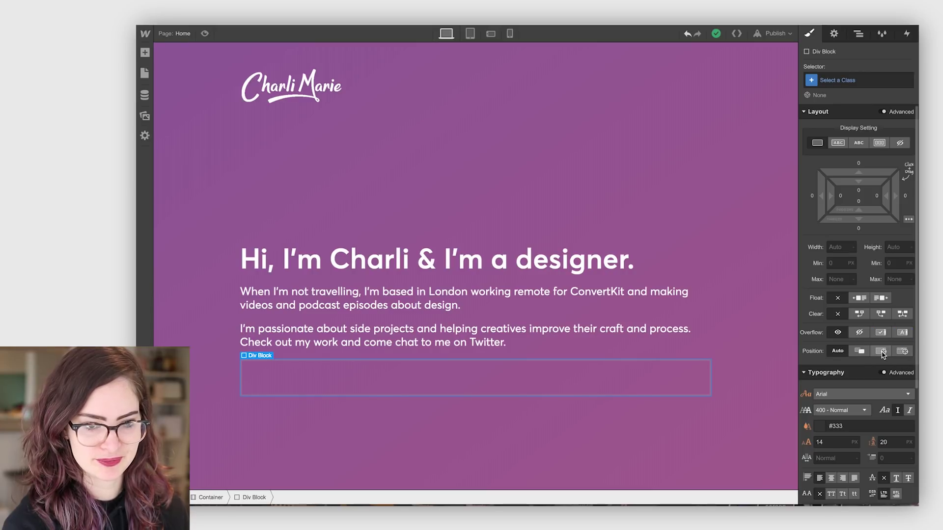
{"action": "left_click", "coordinate": [881, 351]}
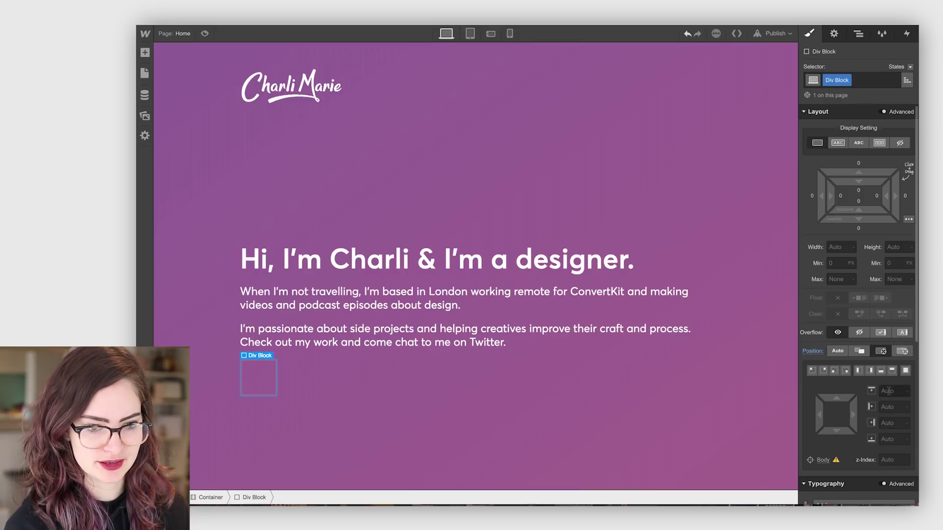
{"action": "left_click", "coordinate": [886, 440]}
{"action": "type", "text": "0"}
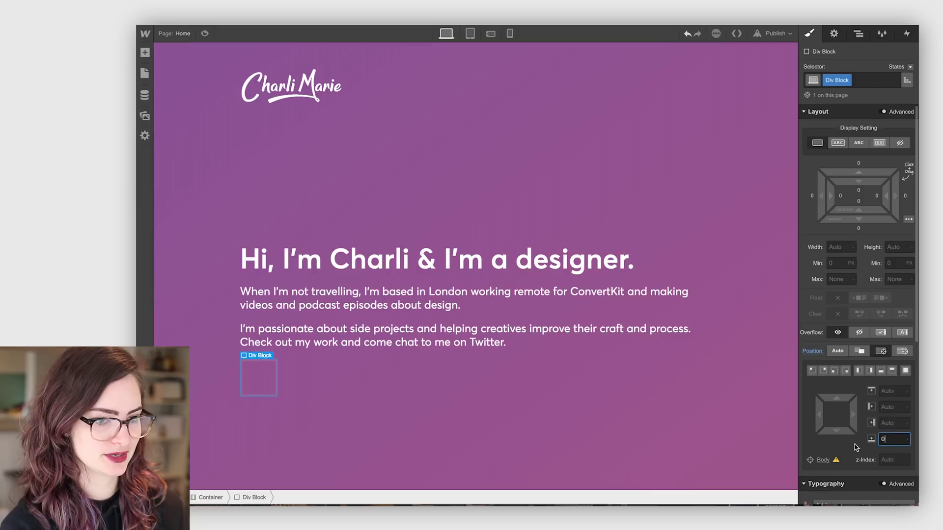
{"action": "key", "text": "Return"}
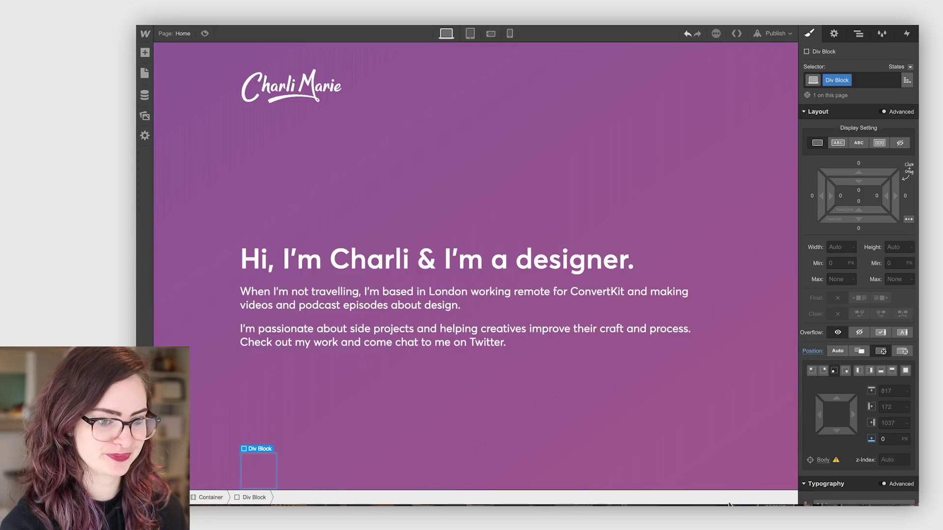
{"action": "mouse_move", "coordinate": [729, 504]}
{"action": "left_mouse_down"}
{"action": "mouse_move", "coordinate": [727, 321]}
{"action": "mouse_move", "coordinate": [700, 503]}
{"action": "left_mouse_up"}
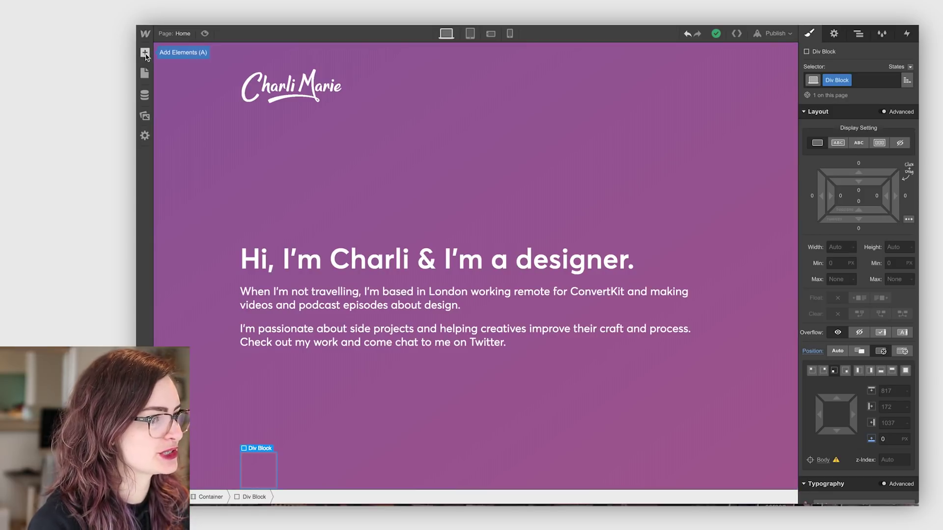
- Close the Add panel and select the social icons group in the Sketch mock-up
{"action": "left_click", "coordinate": [145, 54]}
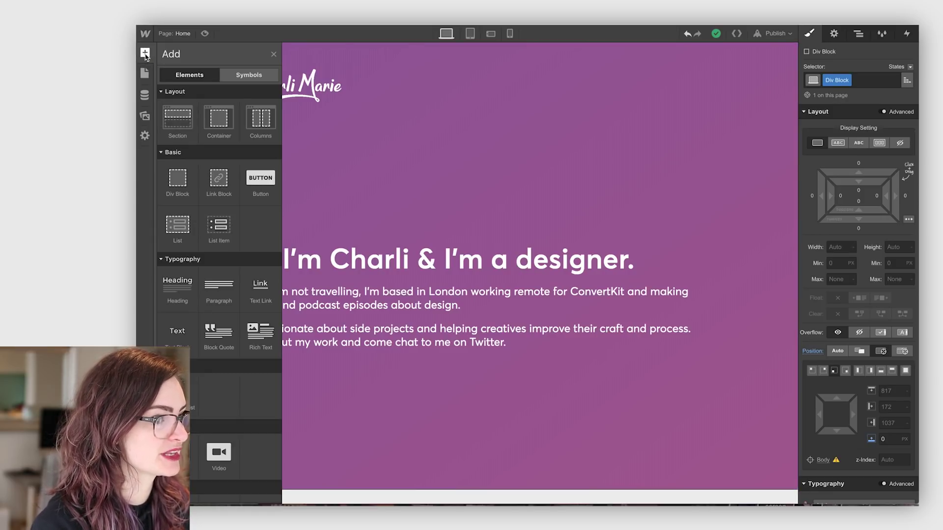
{"action": "left_click", "coordinate": [387, 176]}
{"action": "left_click", "coordinate": [370, 486]}
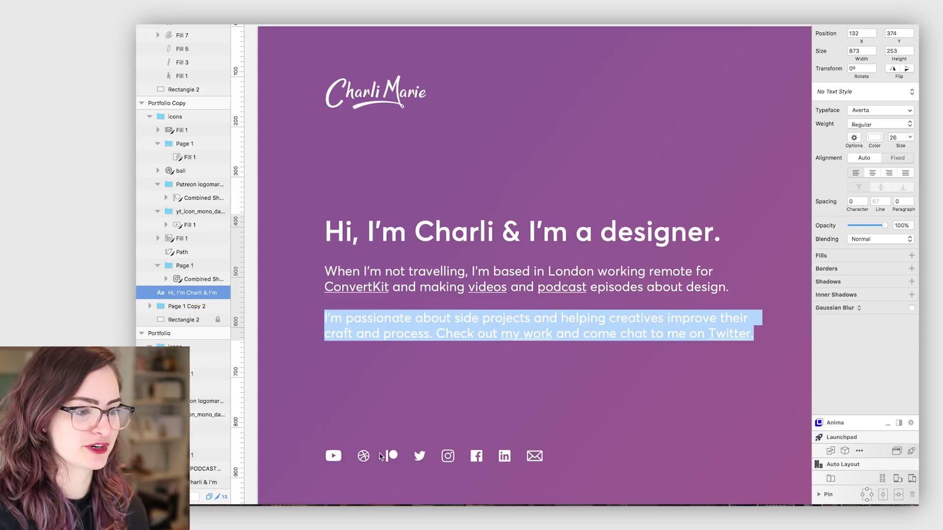
{"action": "key", "text": "Escape"}
{"action": "left_click", "coordinate": [337, 455]}
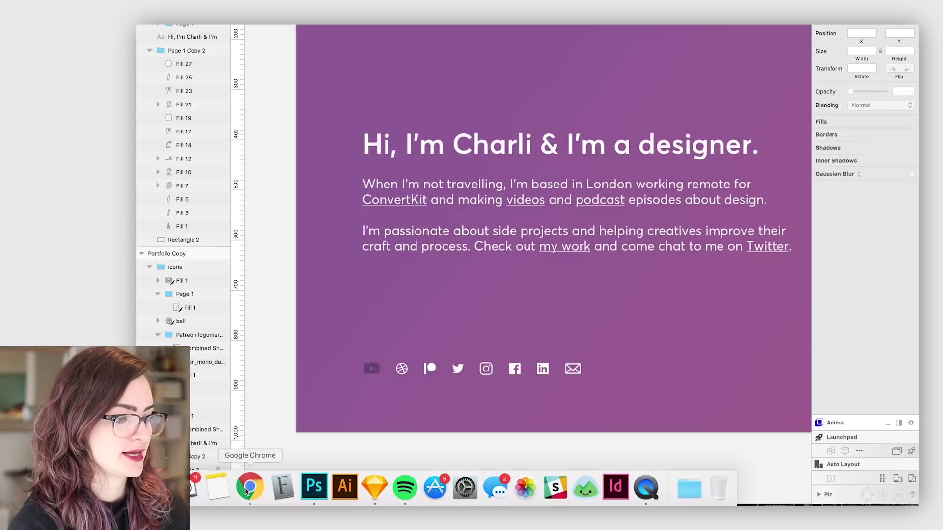
- Read the 'Set color on SVG' forum thread, then return to Webflow's Add panel
{"action": "left_click", "coordinate": [250, 487]}
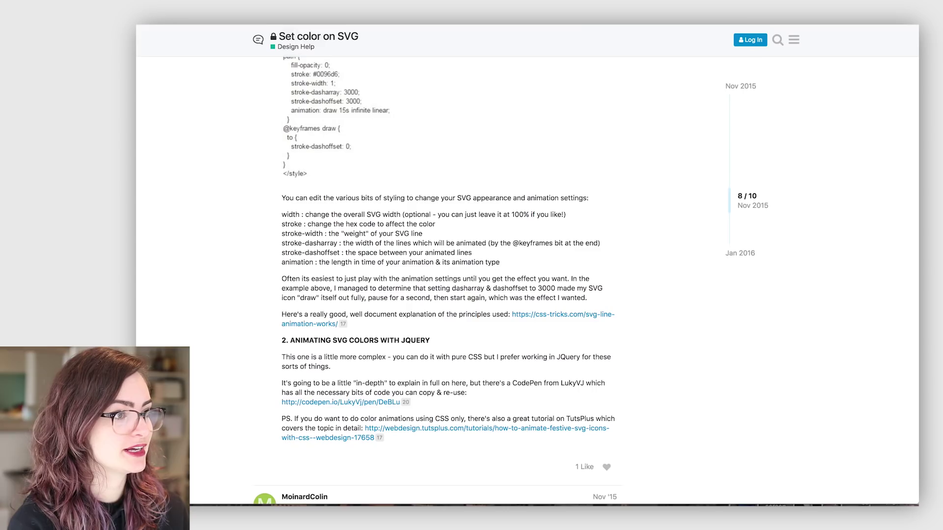
{"action": "scroll", "coordinate": [361, 175], "scroll_direction": "up", "scroll_amount": 10}
{"action": "scroll", "coordinate": [357, 173], "scroll_direction": "up", "scroll_amount": 2}
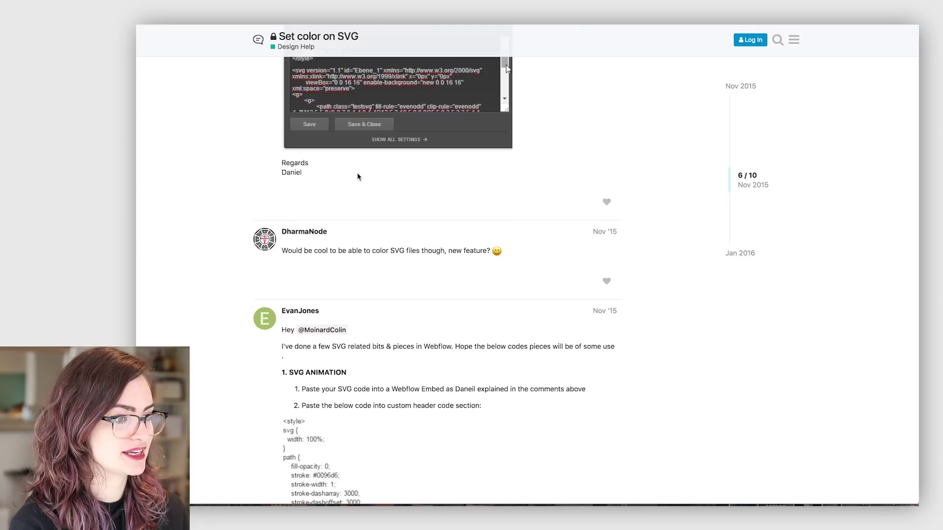
{"action": "scroll", "coordinate": [356, 176], "scroll_direction": "down", "scroll_amount": 3}
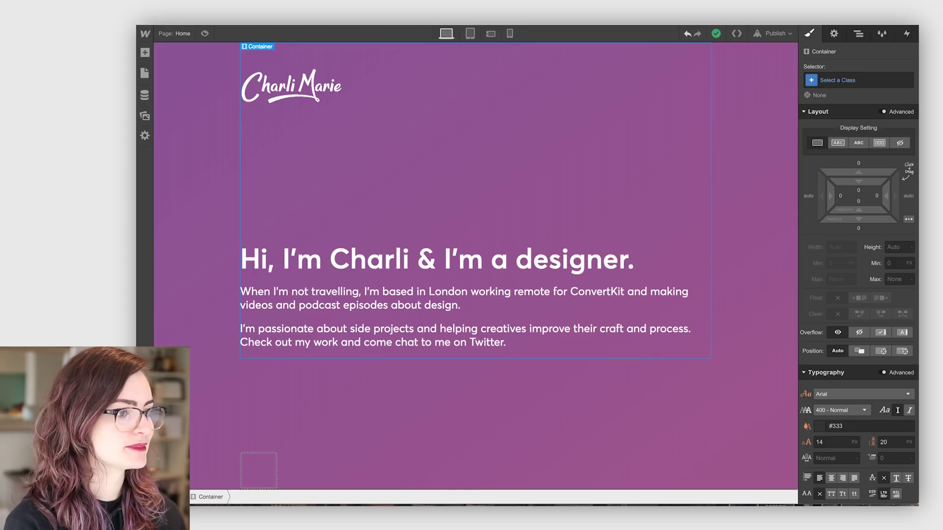
{"action": "left_click", "coordinate": [145, 53]}
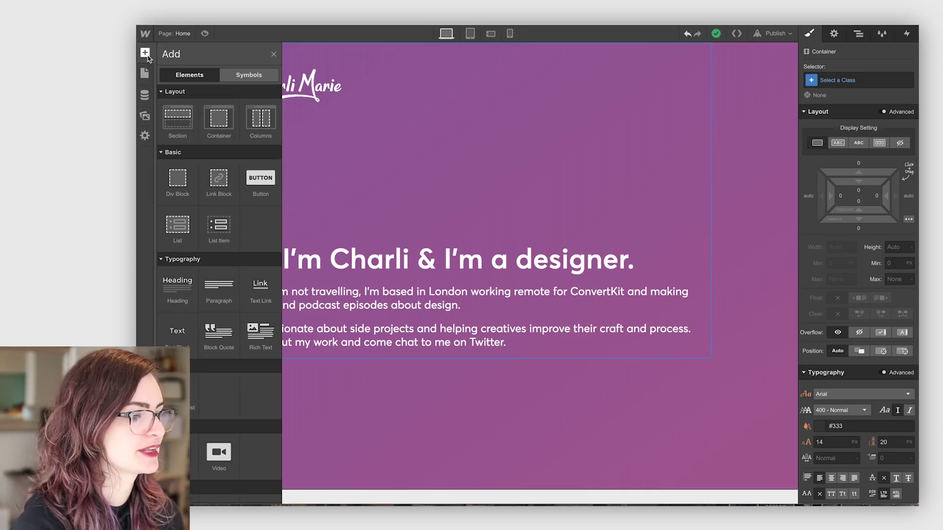
{"action": "mouse_move", "coordinate": [218, 182]}
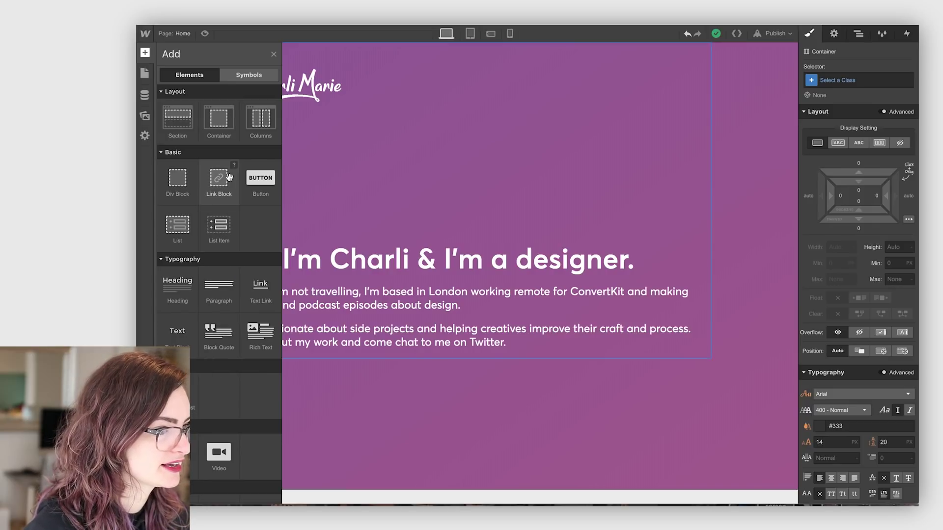
{"action": "scroll", "coordinate": [230, 235], "scroll_direction": "down", "scroll_amount": 5}
{"action": "scroll", "coordinate": [231, 277], "scroll_direction": "down", "scroll_amount": 4}
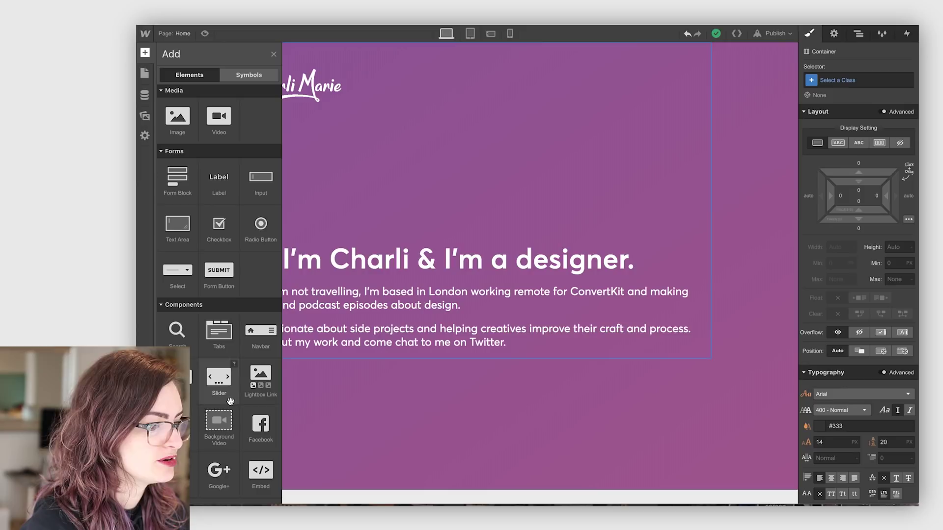
- Place an HTML Embed inside the bottom div block and open a new browser window
{"action": "left_click_drag", "start_coordinate": [259, 472], "coordinate": [256, 462]}
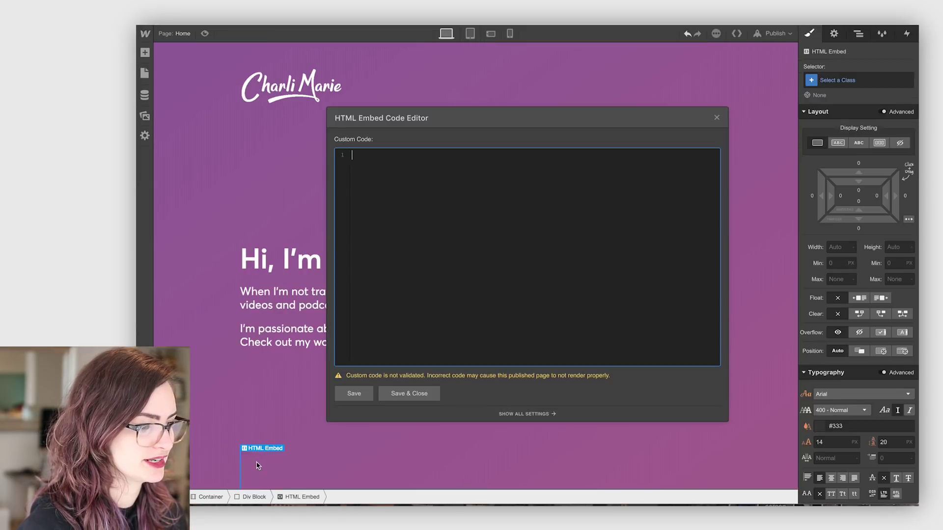
{"action": "key", "text": "super+n"}
{"action": "type", "text": "omgsvg"}
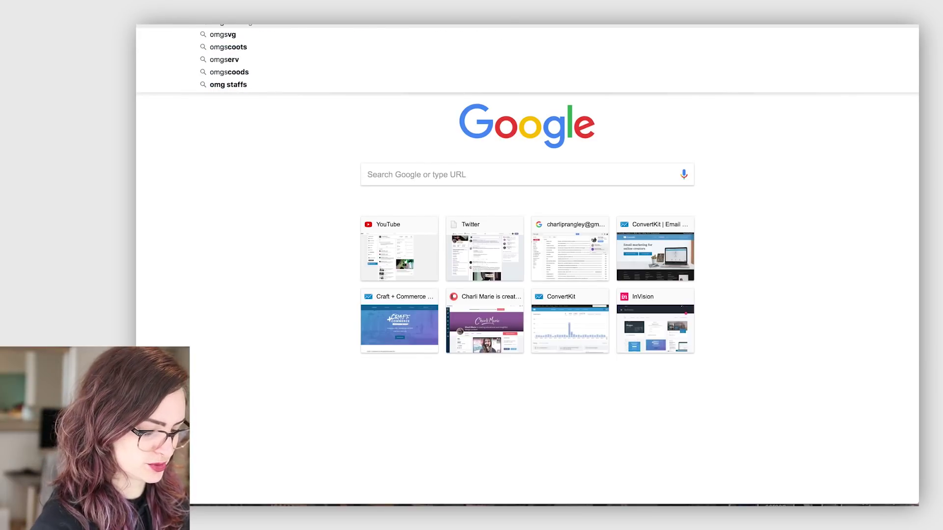
- Open SVGOMG and locate youtube_icon.svg in the Personal website _exports folder
{"action": "key", "text": "Return"}
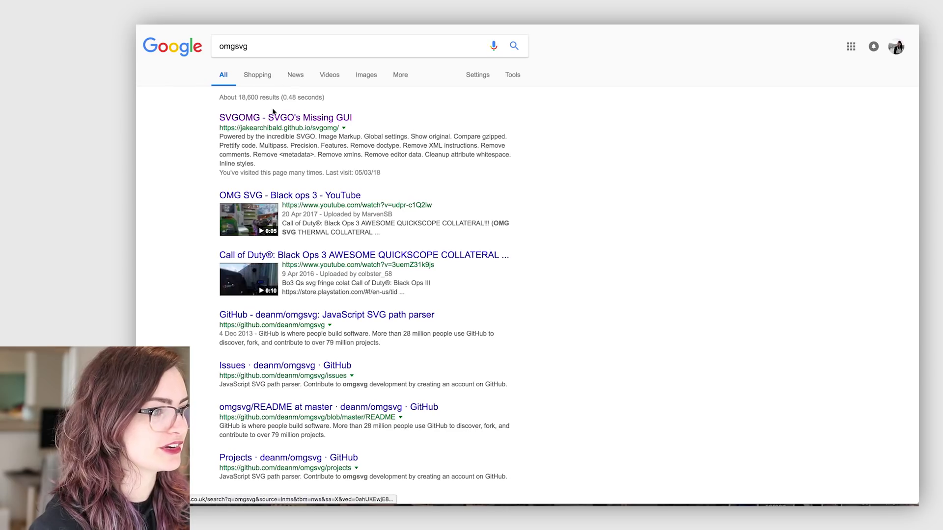
{"action": "left_click", "coordinate": [279, 120]}
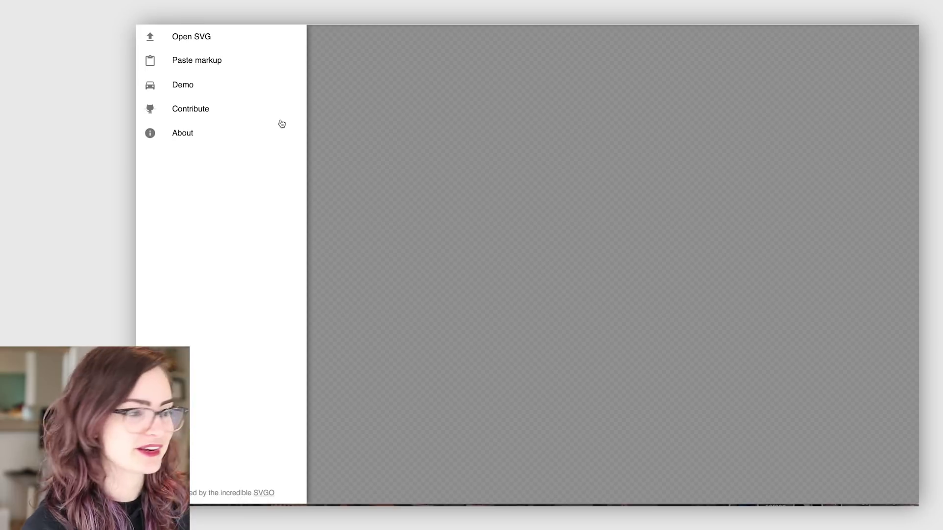
{"action": "left_click", "coordinate": [166, 487]}
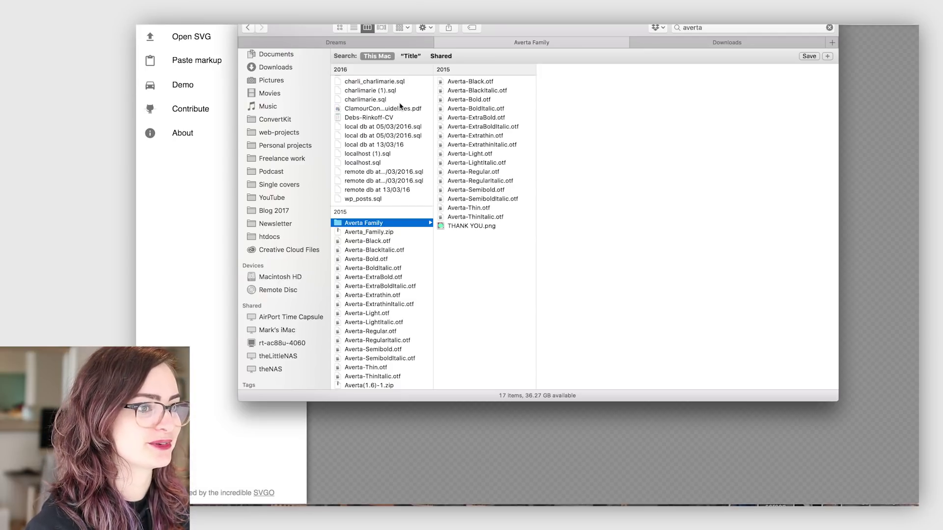
{"action": "left_click", "coordinate": [287, 131]}
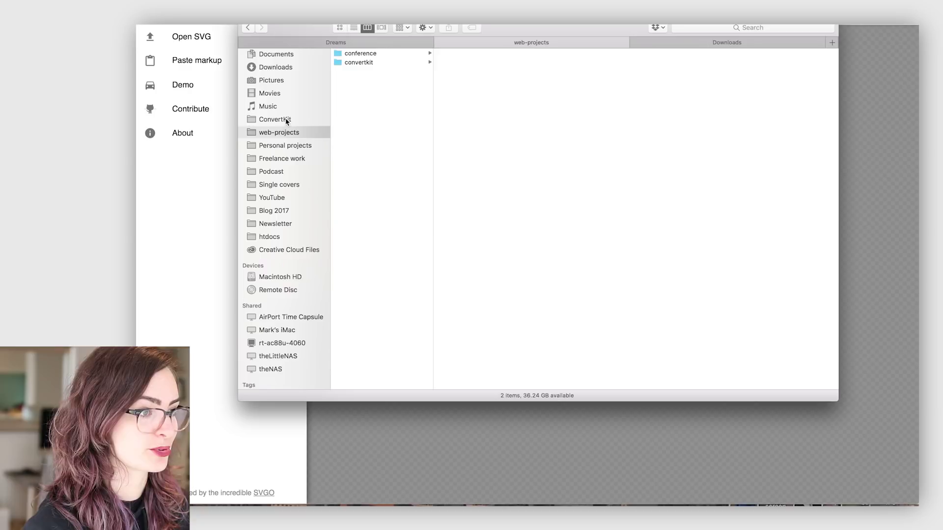
{"action": "left_click", "coordinate": [287, 147]}
{"action": "left_click", "coordinate": [369, 126]}
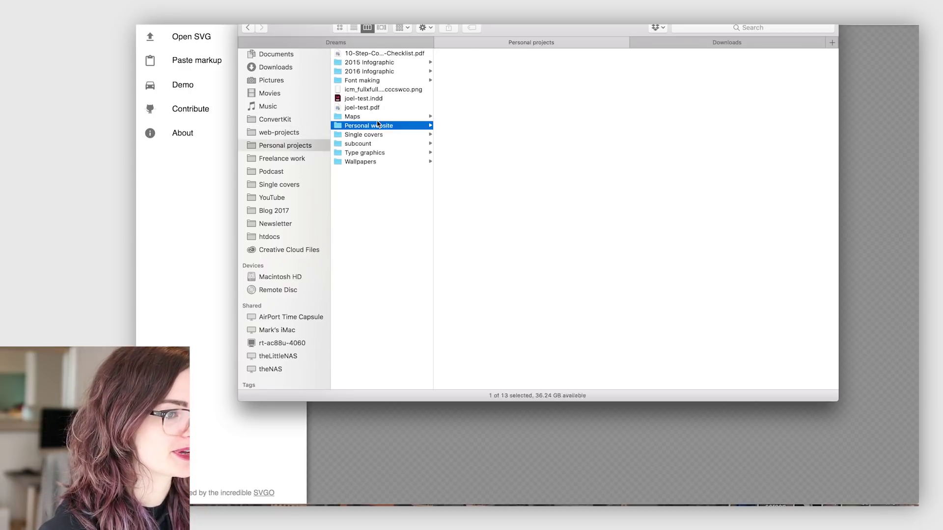
{"action": "left_click", "coordinate": [461, 53]}
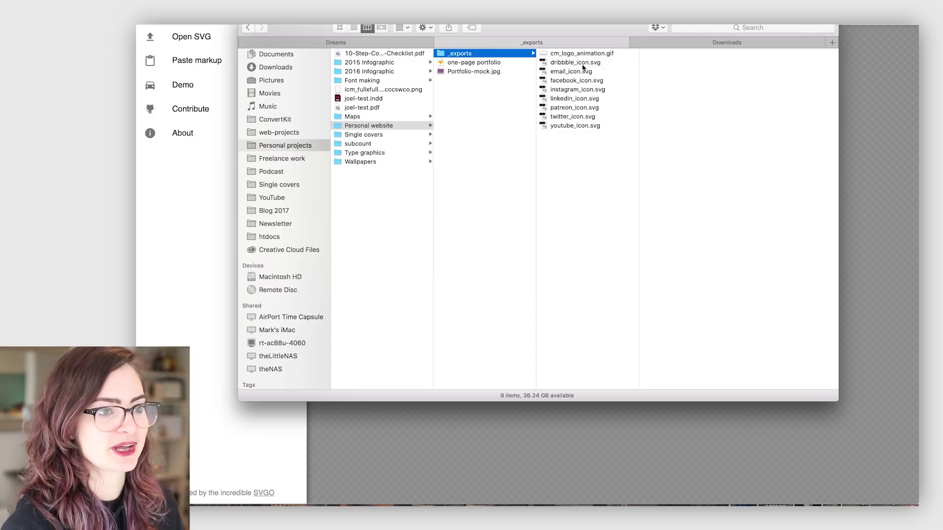
{"action": "left_click", "coordinate": [590, 125]}
- Load youtube_icon.svg into SVGOMG and select all of its optimised markup
{"action": "left_click_drag", "start_coordinate": [610, 27], "coordinate": [835, 110]}
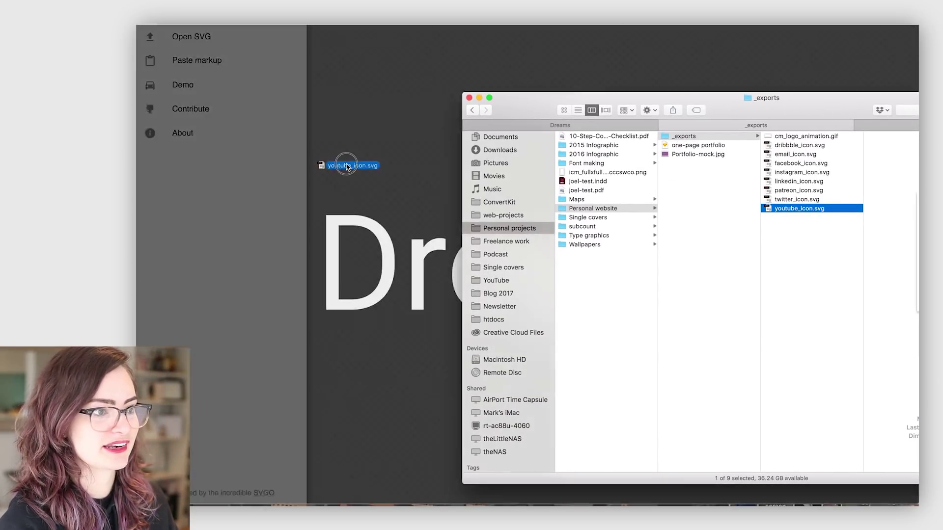
{"action": "left_click_drag", "start_coordinate": [795, 209], "coordinate": [349, 168]}
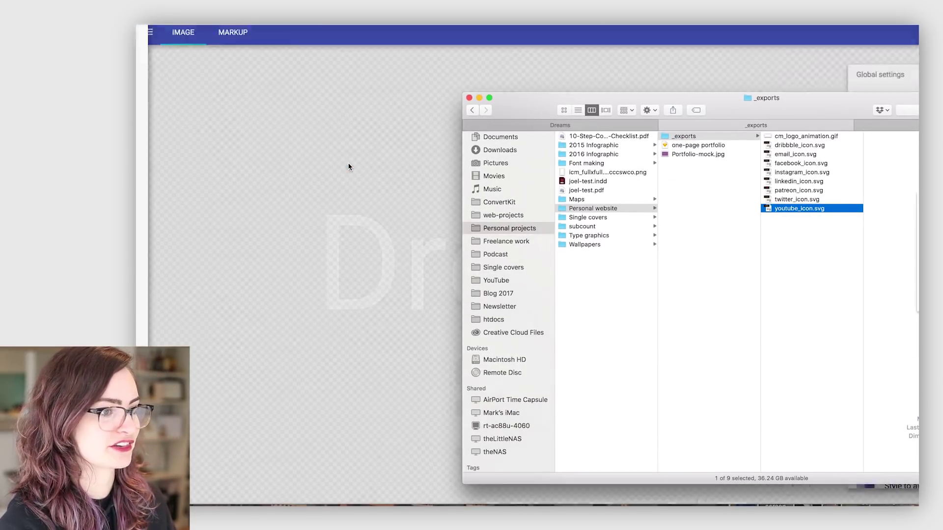
{"action": "left_click", "coordinate": [330, 110]}
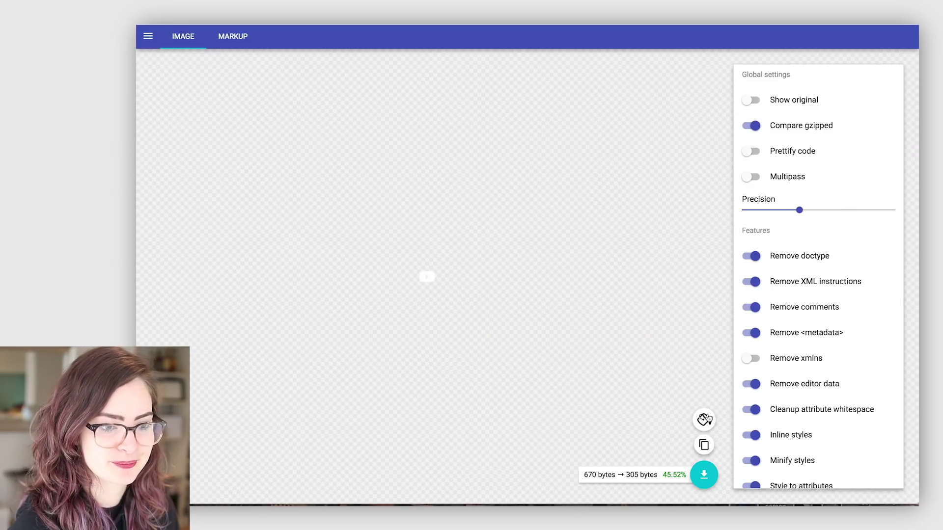
{"action": "left_click", "coordinate": [240, 35]}
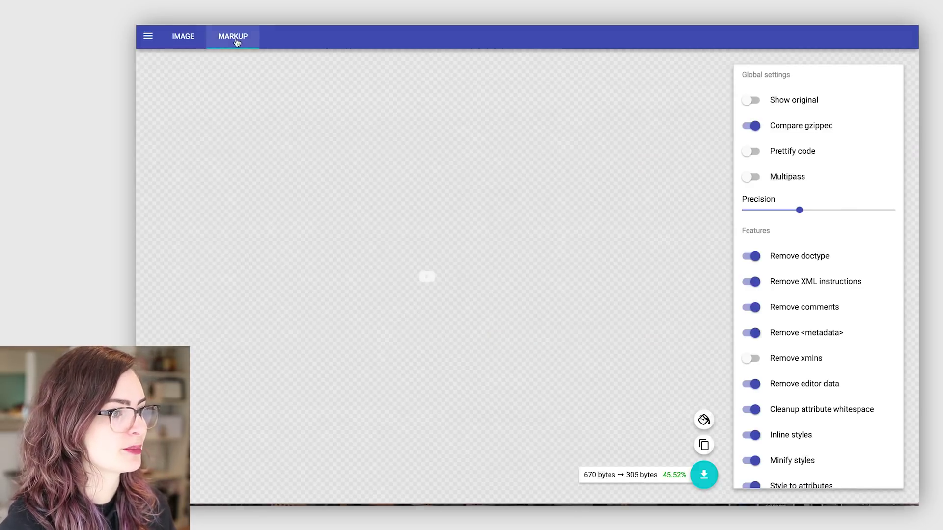
{"action": "left_click_drag", "start_coordinate": [263, 113], "coordinate": [145, 63]}
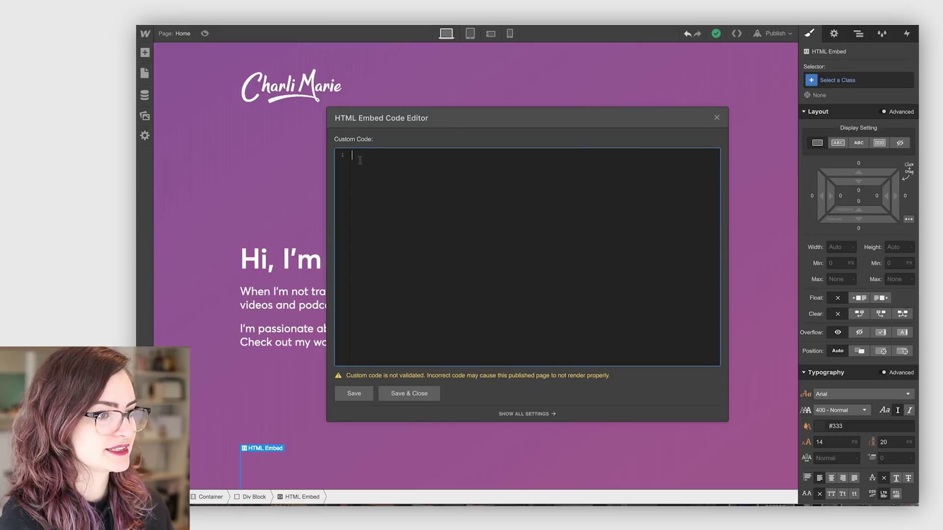
- Paste the YouTube SVG into the embed, save it, and give it the social-icon class
{"action": "key", "text": "ctrl+v"}
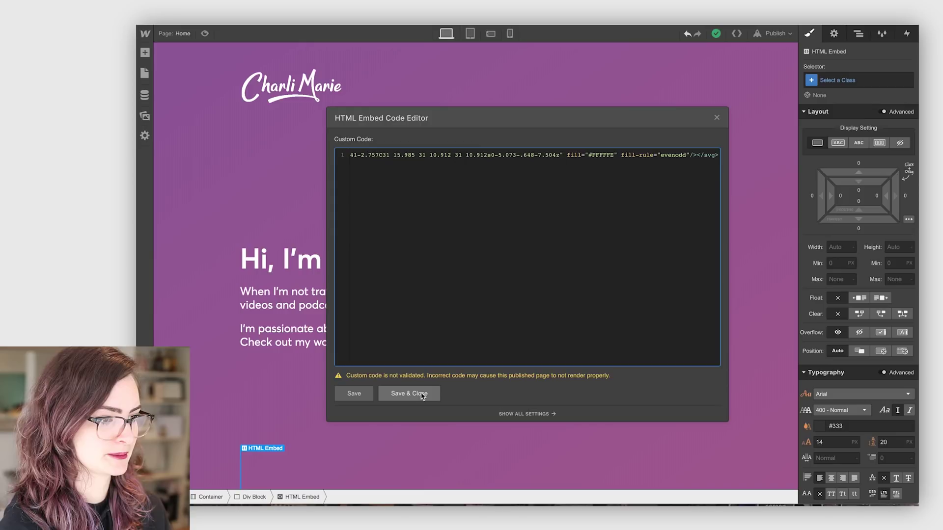
{"action": "left_click", "coordinate": [400, 394]}
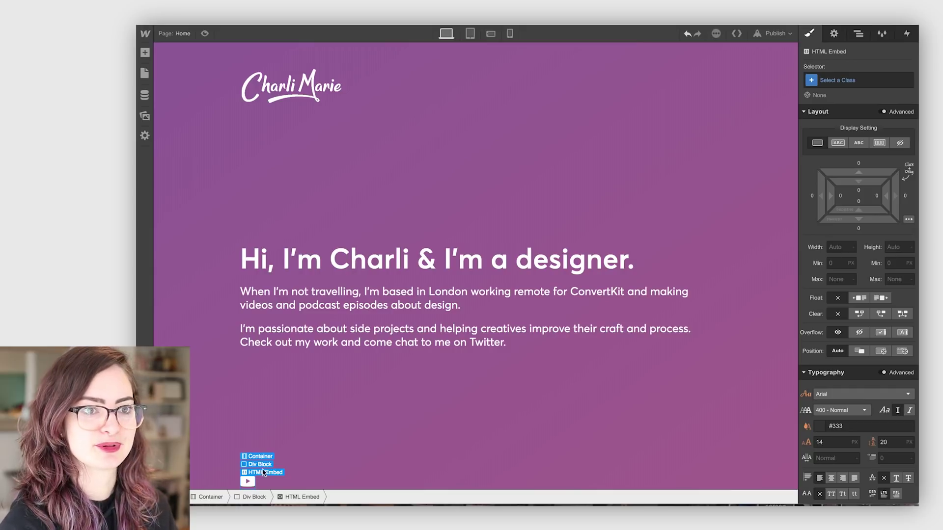
{"action": "left_click", "coordinate": [859, 34]}
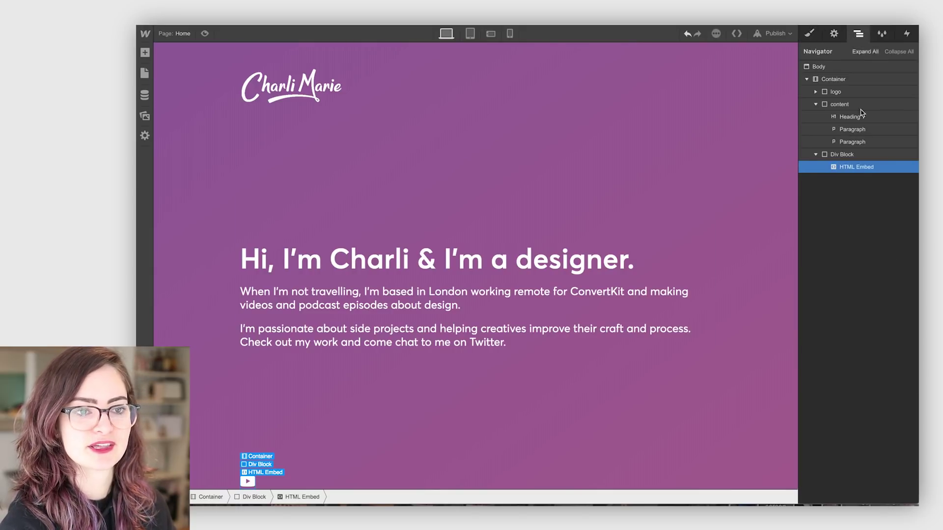
{"action": "right_click", "coordinate": [851, 168]}
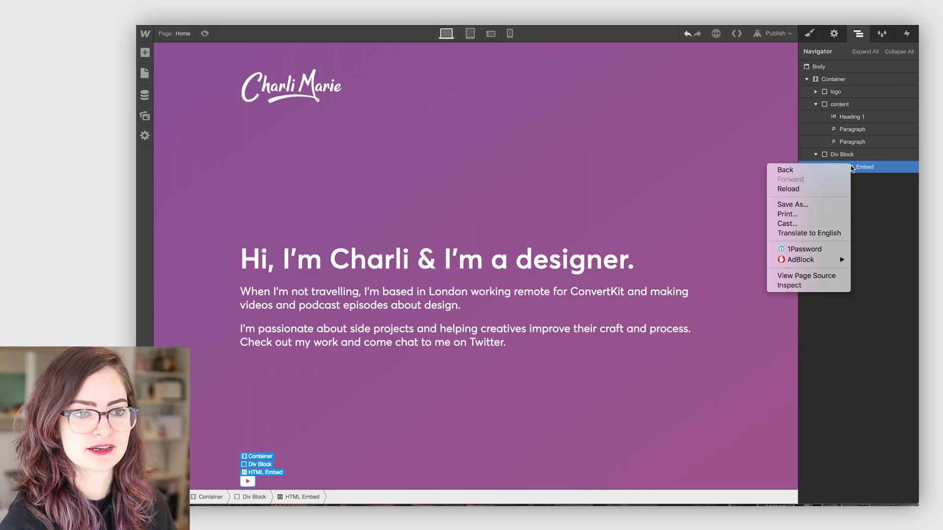
{"action": "key", "text": "Escape"}
{"action": "left_click", "coordinate": [809, 35]}
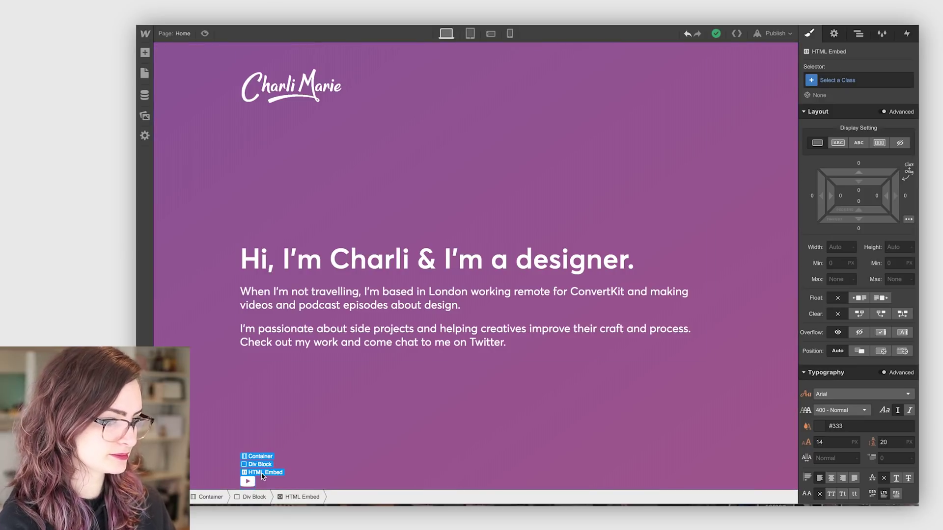
{"action": "left_click", "coordinate": [846, 78]}
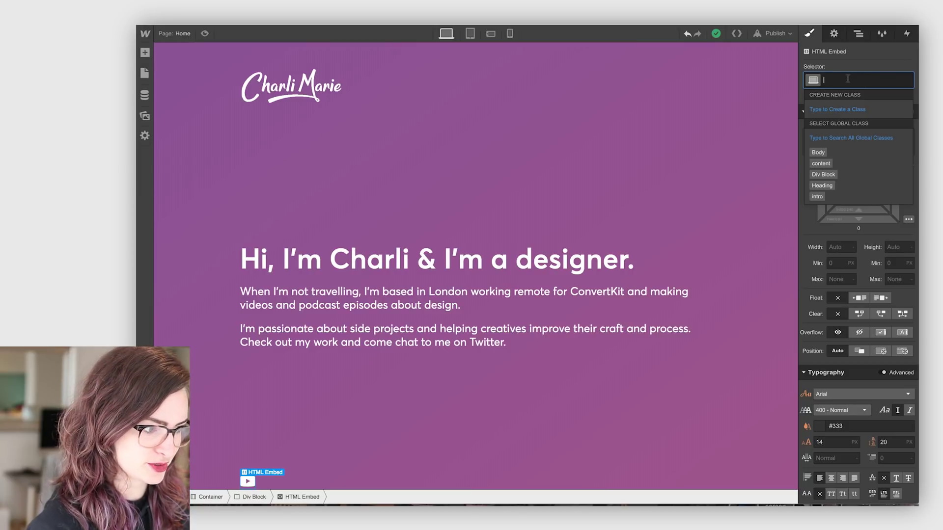
{"action": "type", "text": "social"}
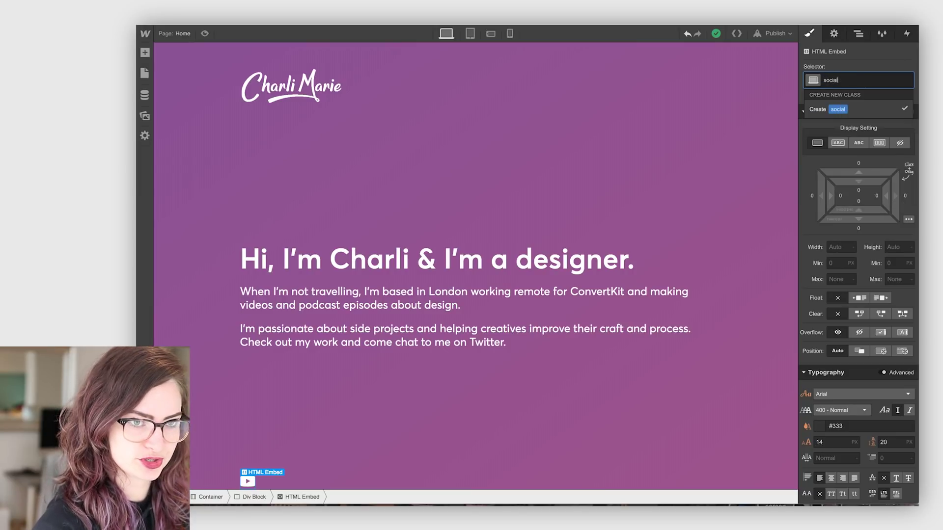
{"action": "type", "text": "-icon"}
{"action": "key", "text": "Return"}
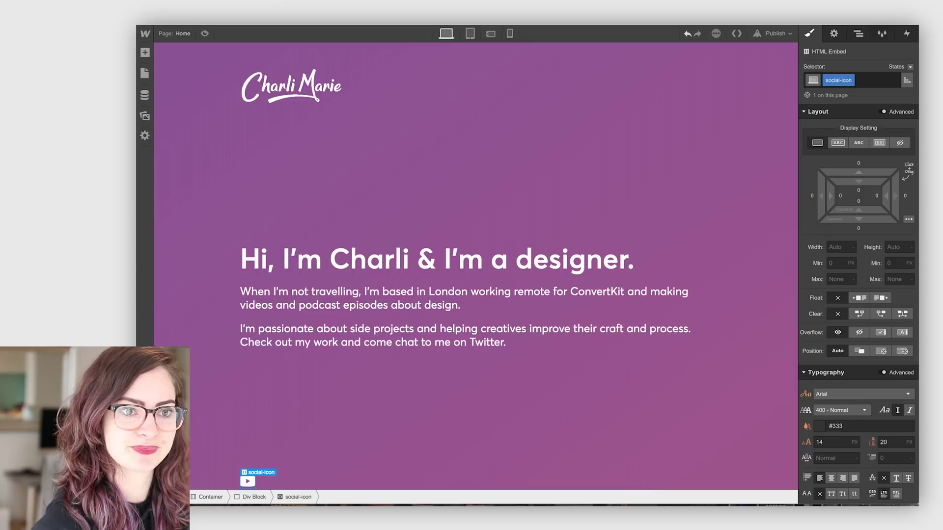
- Adjust the footer's bottom margin and select the footer block holding the icons
{"action": "left_click", "coordinate": [260, 482]}
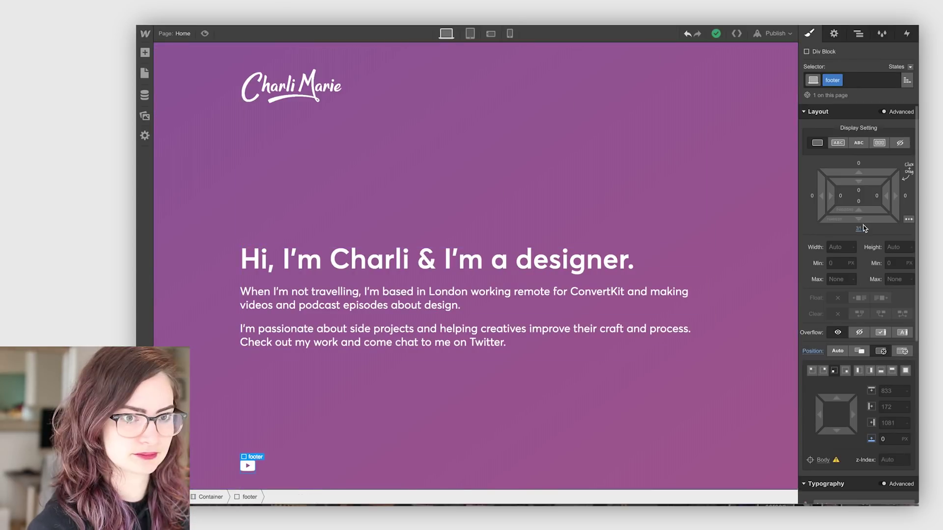
{"action": "left_click", "coordinate": [858, 230]}
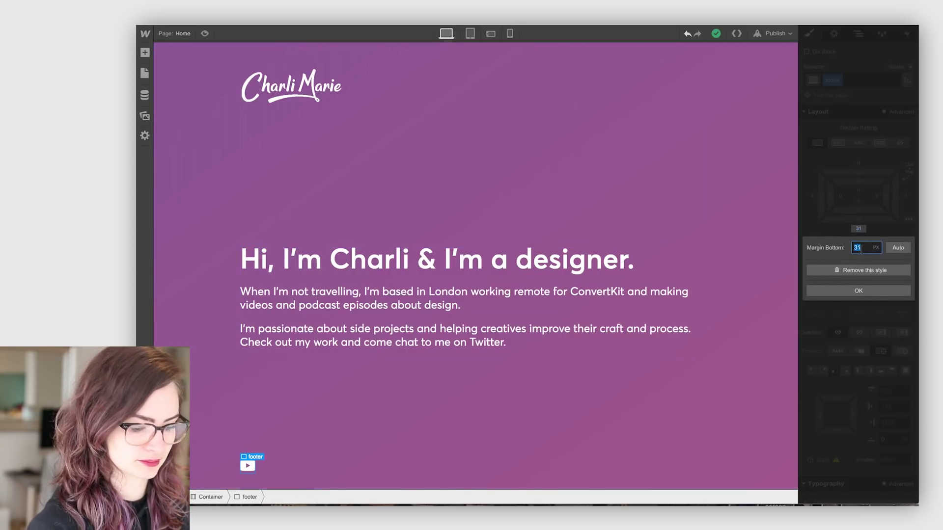
{"action": "left_click", "coordinate": [858, 290]}
{"action": "left_click", "coordinate": [379, 402]}
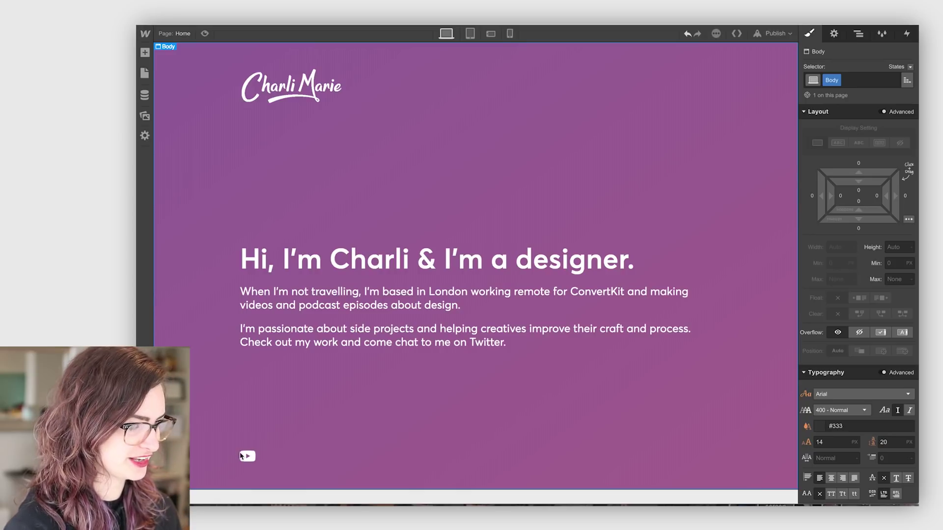
{"action": "left_click", "coordinate": [248, 456]}
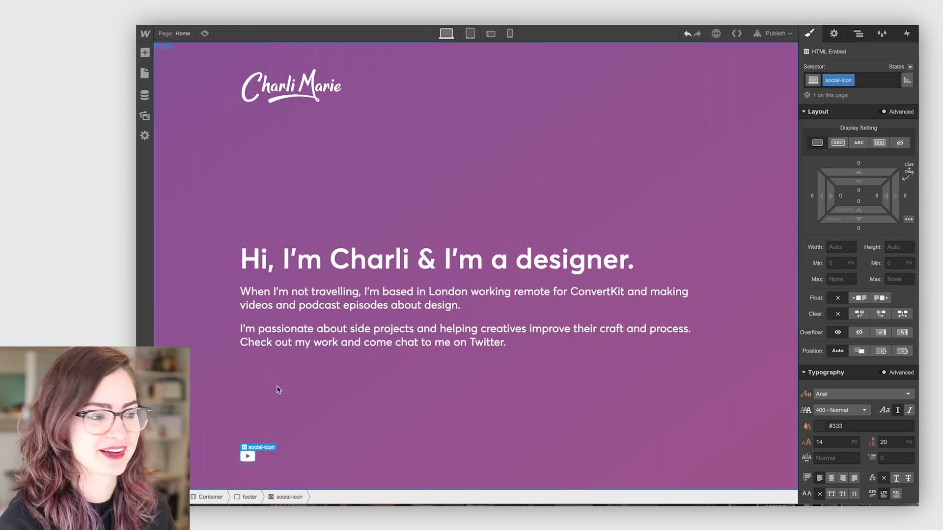
{"action": "left_click", "coordinate": [858, 33]}
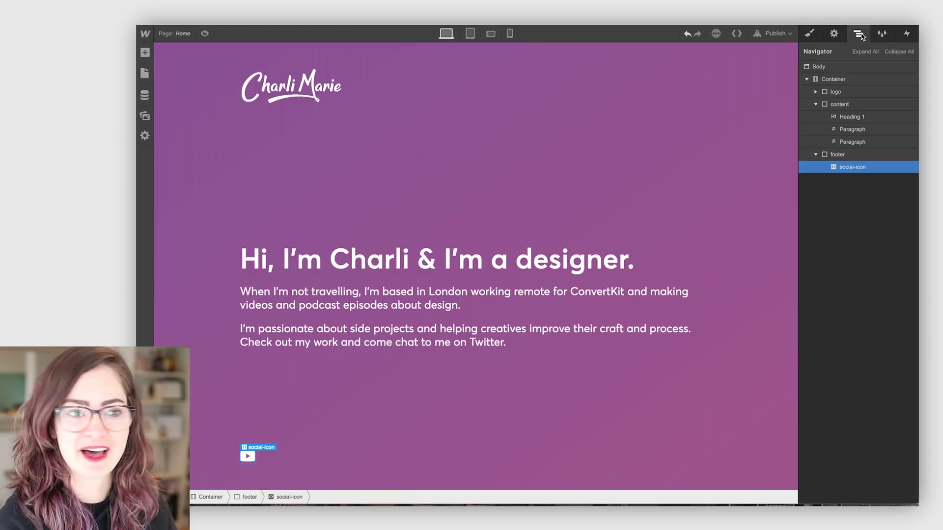
{"action": "left_click", "coordinate": [837, 154]}
{"action": "key", "text": "s"}
{"action": "left_click", "coordinate": [323, 405]}
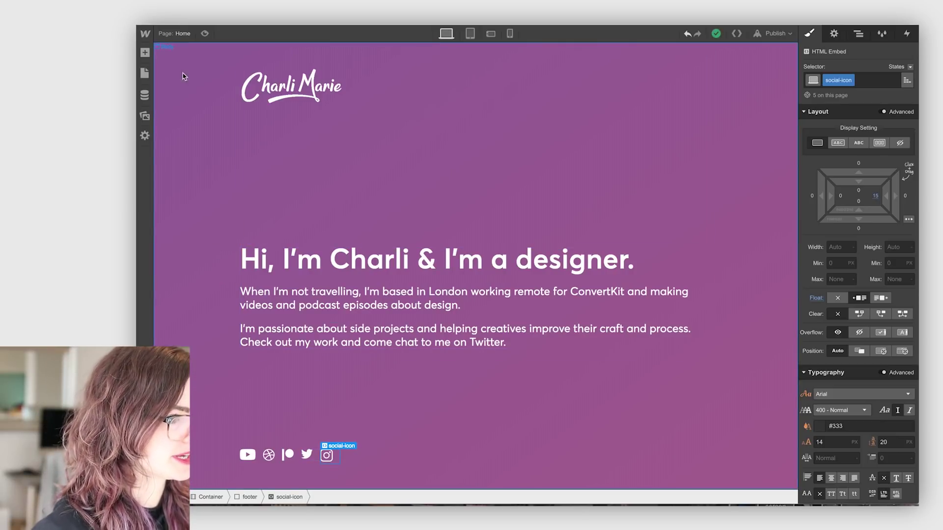
- Add another HTML Embed below the social icons and apply the social-icon class
{"action": "left_click", "coordinate": [145, 54]}
{"action": "left_click_drag", "start_coordinate": [169, 448], "coordinate": [246, 458]}
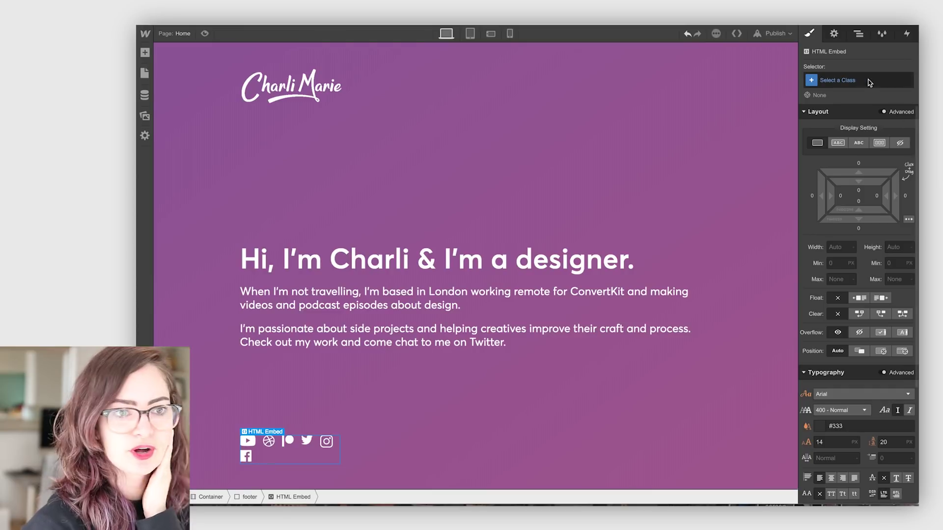
{"action": "left_click", "coordinate": [842, 78]}
{"action": "type", "text": "soci"}
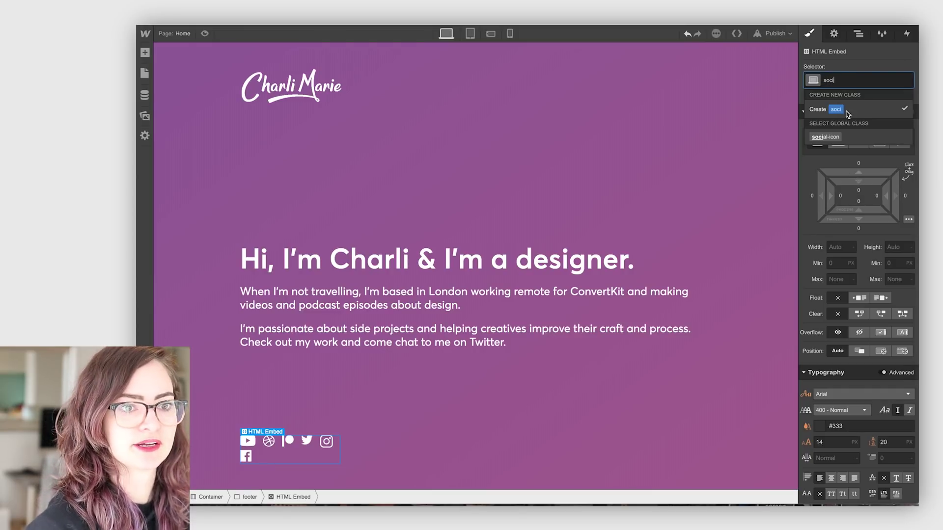
{"action": "left_click", "coordinate": [824, 136]}
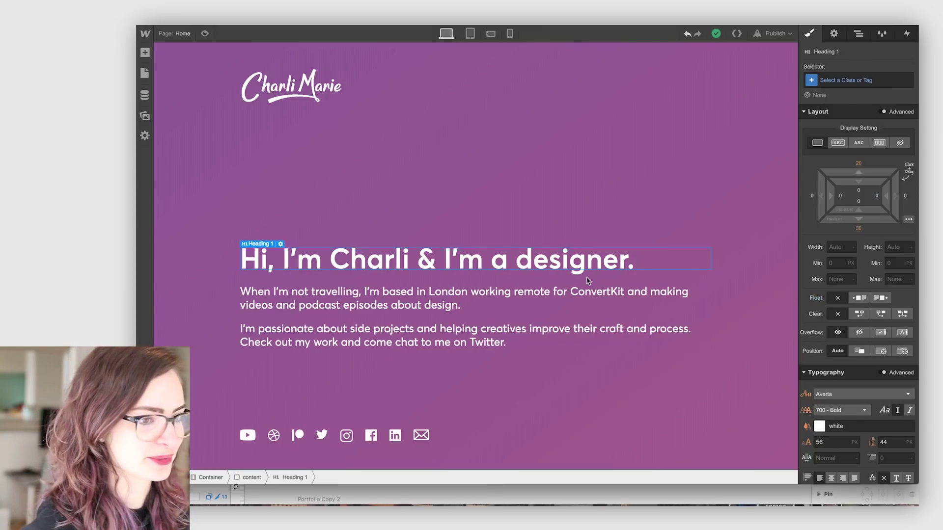
- Turn the word ConvertKit in the intro paragraph into a link
{"action": "left_click", "coordinate": [591, 292]}
{"action": "double_click", "coordinate": [587, 291]}
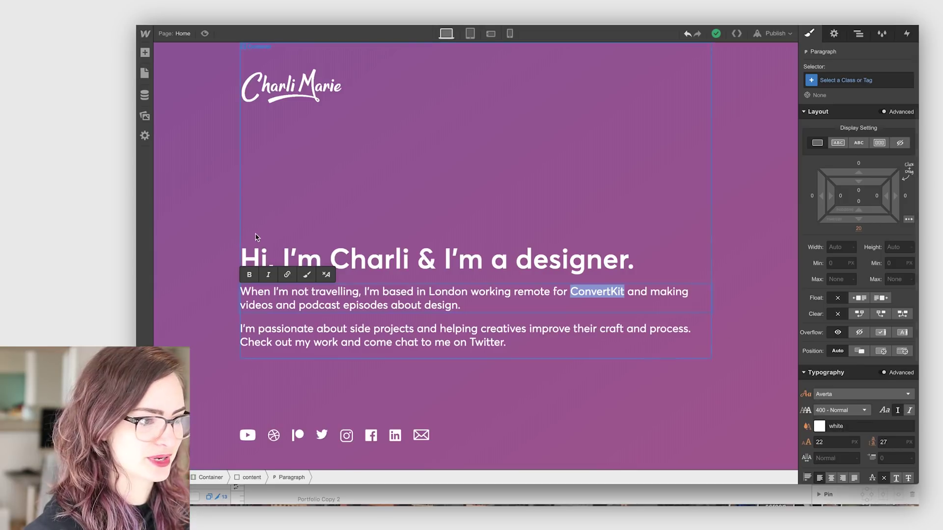
{"action": "key", "text": "Escape"}
{"action": "left_click", "coordinate": [596, 292]}
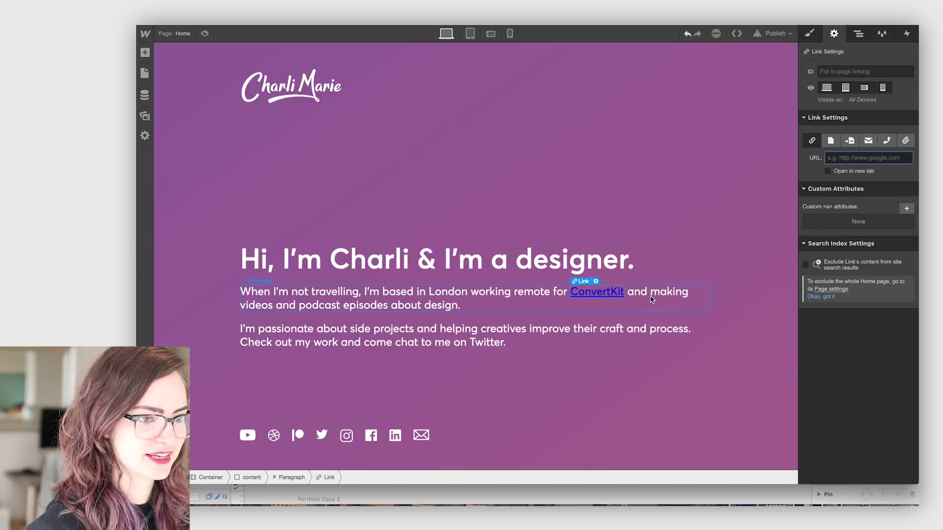
{"action": "key", "text": "ctrl+Return"}
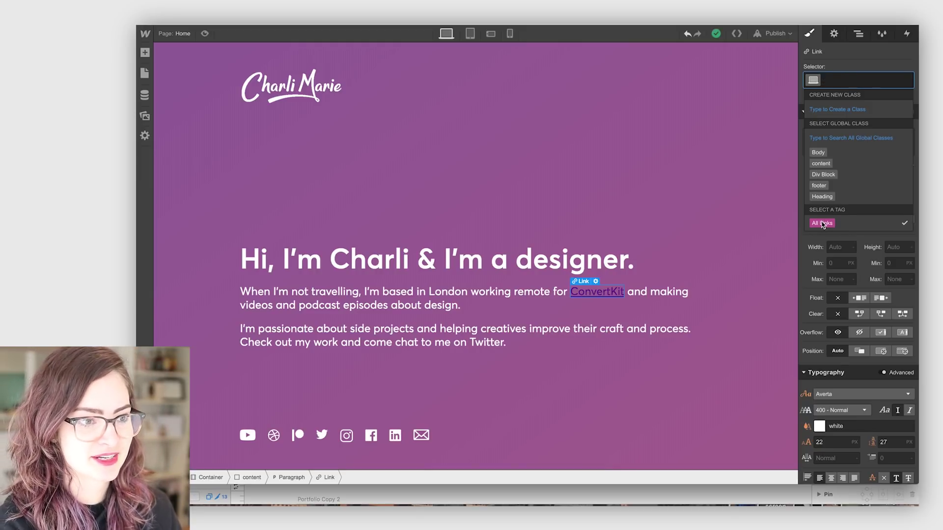
- Style the All Links tag's hover state with font colour #674575
{"action": "left_click", "coordinate": [823, 224]}
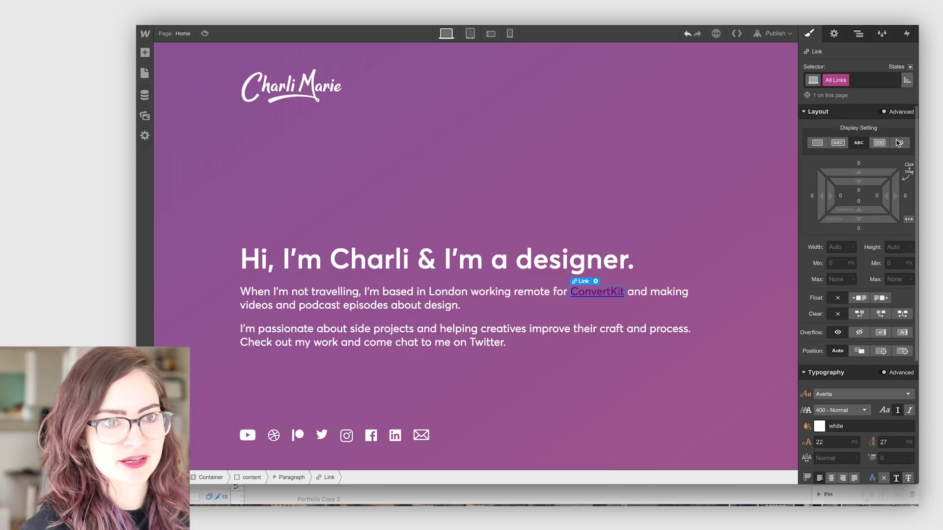
{"action": "left_click", "coordinate": [908, 67]}
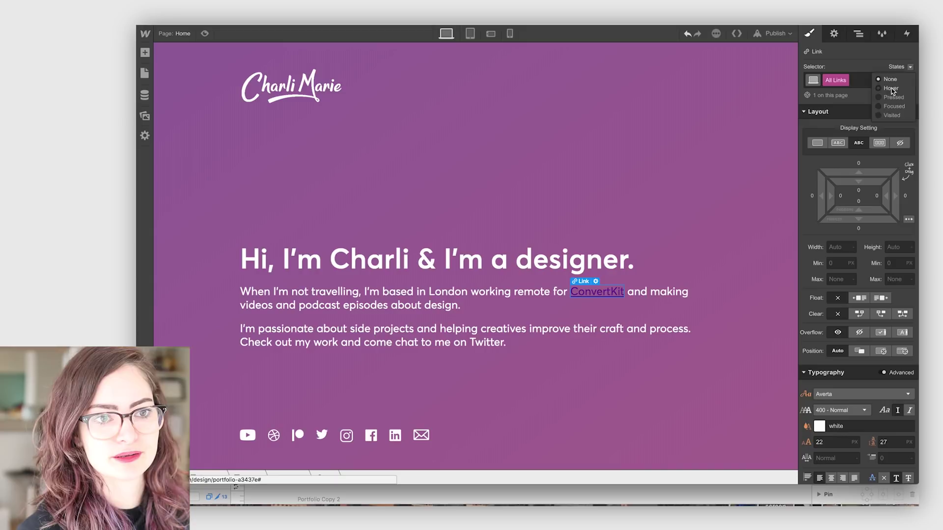
{"action": "left_click", "coordinate": [891, 91]}
{"action": "left_click", "coordinate": [910, 66]}
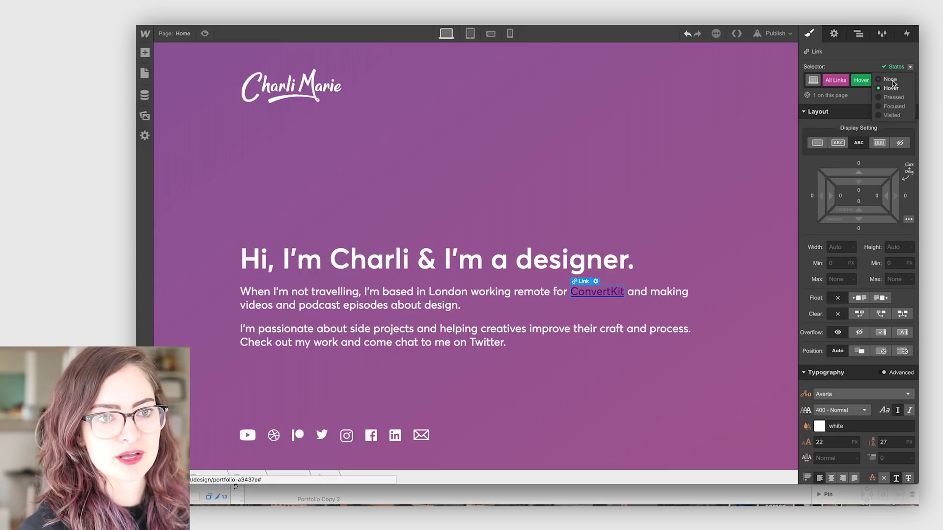
{"action": "left_click", "coordinate": [890, 80]}
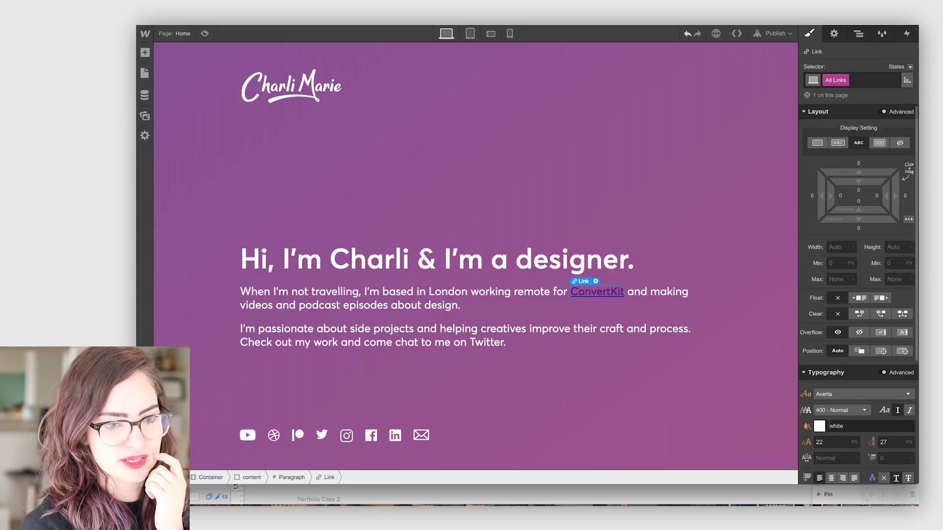
{"action": "left_click", "coordinate": [849, 427]}
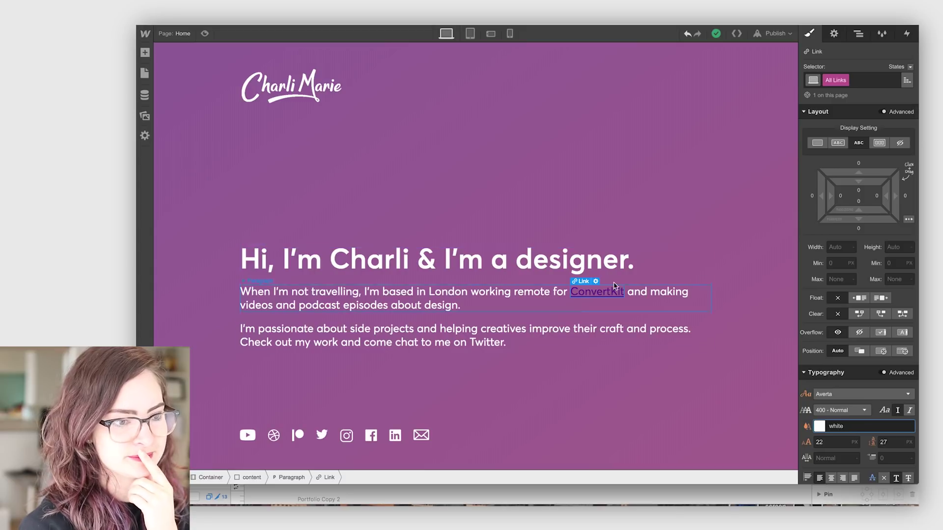
{"action": "key", "text": "ctrl+z"}
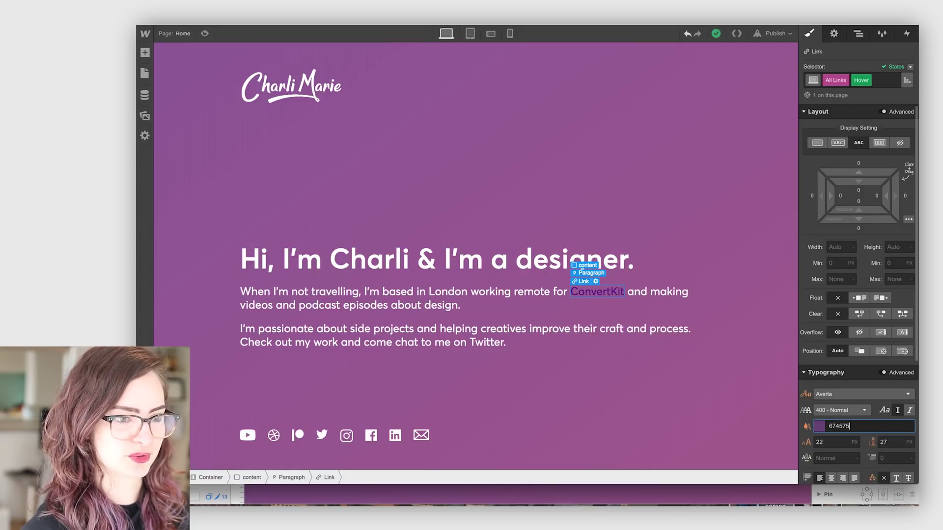
{"action": "key", "text": "ctrl+v"}
- Preview the page, then retarget the ConvertKit link's styling to the All Links tag
{"action": "left_click", "coordinate": [205, 34]}
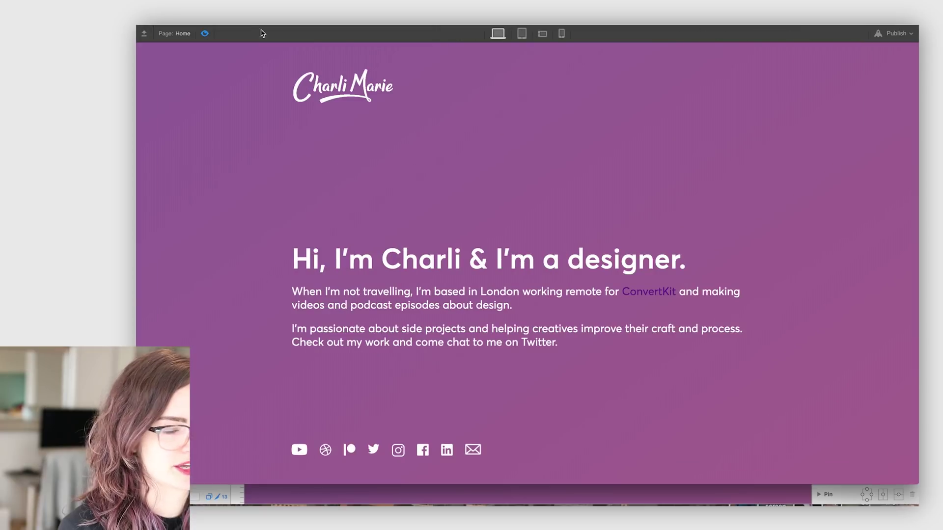
{"action": "left_click", "coordinate": [205, 33]}
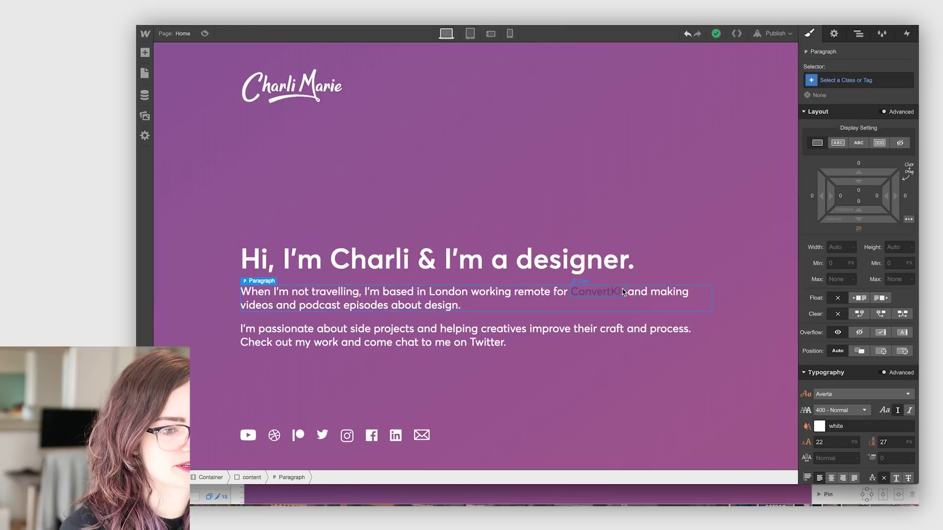
{"action": "left_click", "coordinate": [623, 293]}
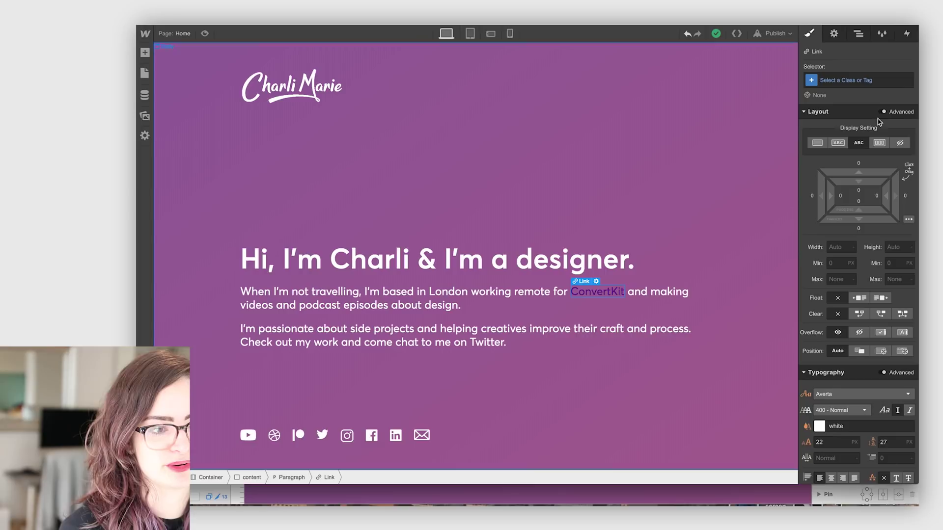
{"action": "left_click", "coordinate": [851, 81]}
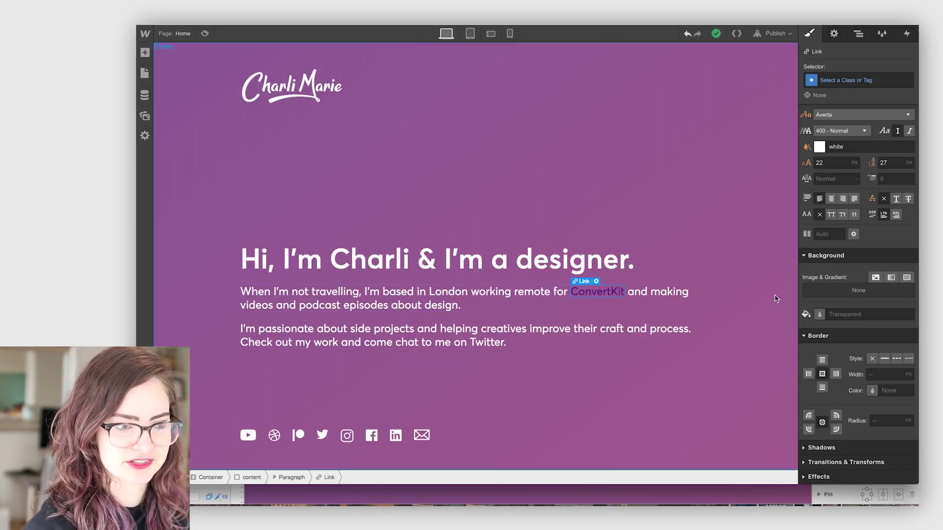
{"action": "left_click", "coordinate": [847, 79]}
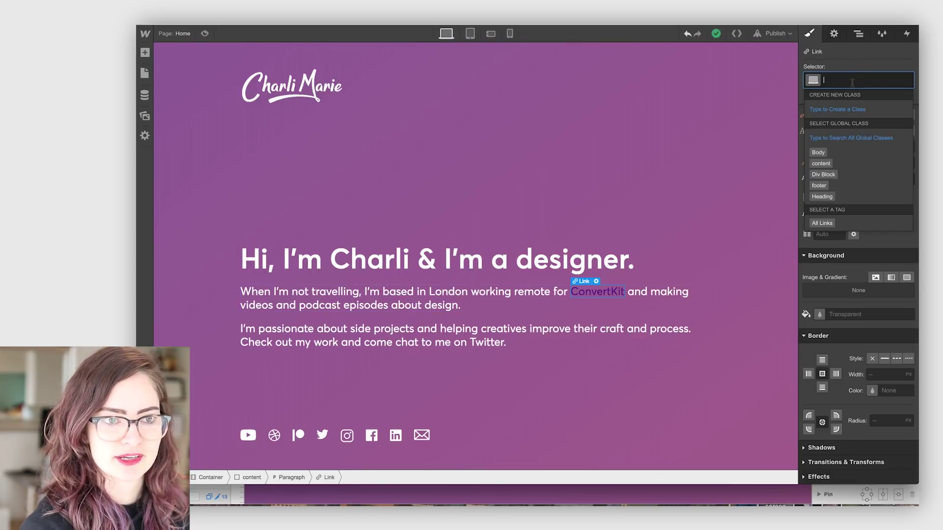
{"action": "left_click", "coordinate": [819, 225]}
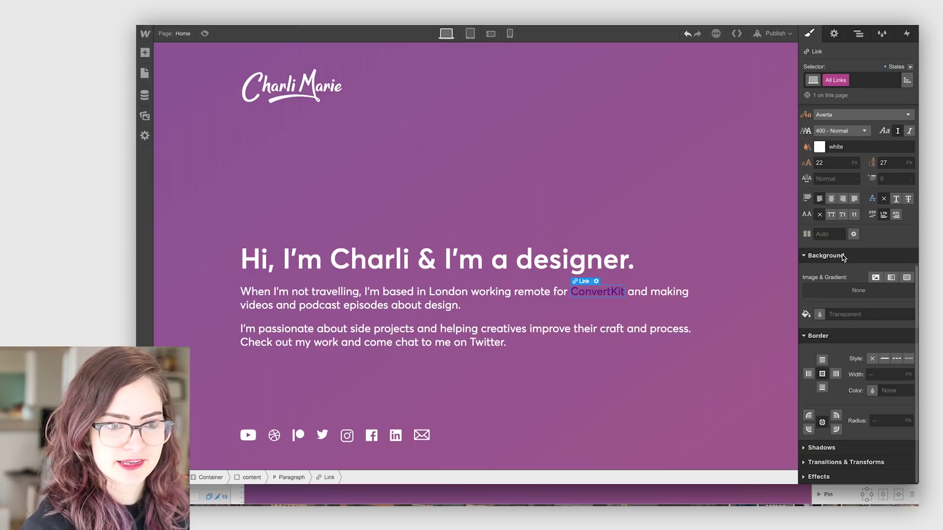
- Try another link text colour in the picker, leaving All Links text white
{"action": "left_click", "coordinate": [820, 147]}
{"action": "mouse_move", "coordinate": [865, 195]}
{"action": "left_mouse_down"}
{"action": "mouse_move", "coordinate": [873, 204]}
{"action": "mouse_move", "coordinate": [815, 135]}
{"action": "left_mouse_up"}
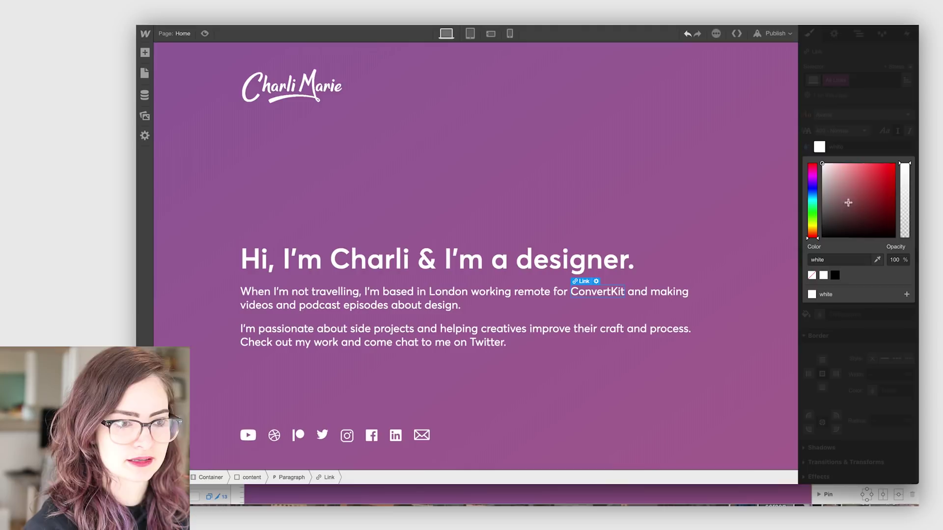
{"action": "left_click", "coordinate": [872, 324]}
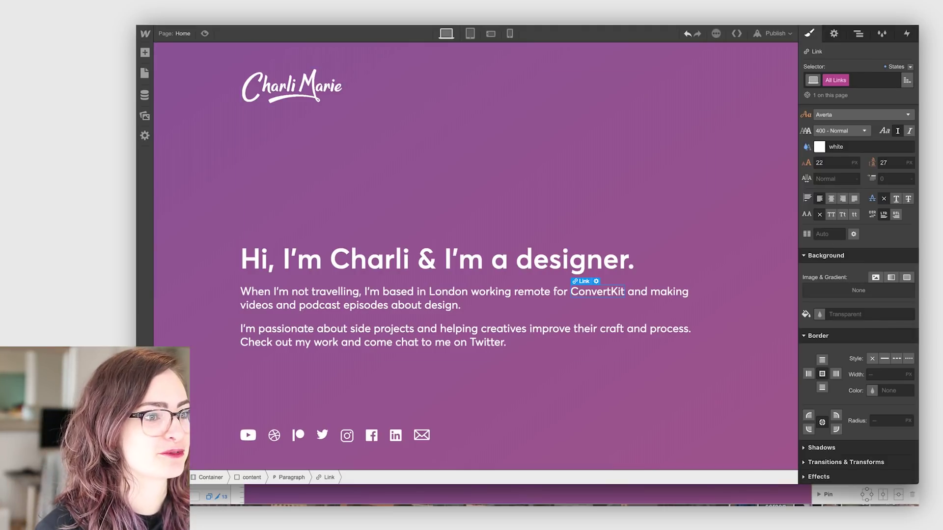
- Give all links a solid white 1px bottom border with a 200ms Border Color transition
{"action": "left_click", "coordinate": [822, 388]}
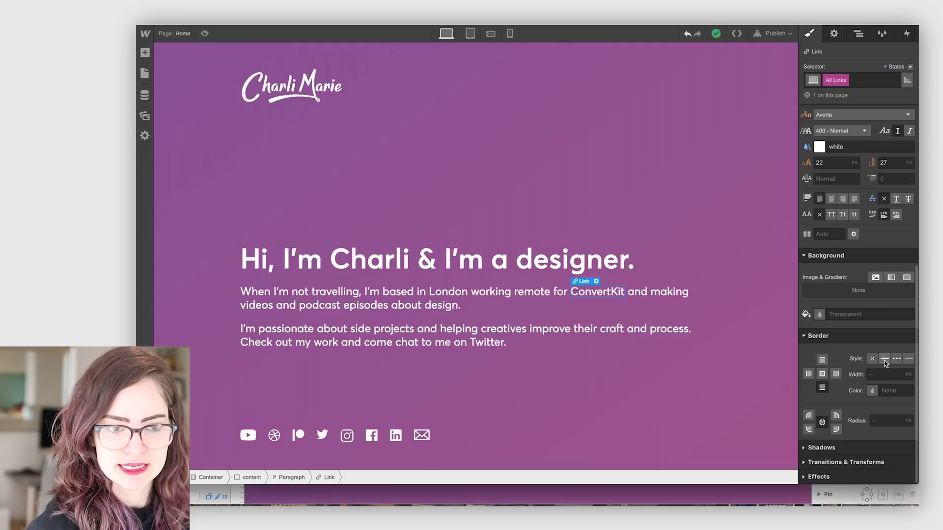
{"action": "left_click", "coordinate": [885, 360]}
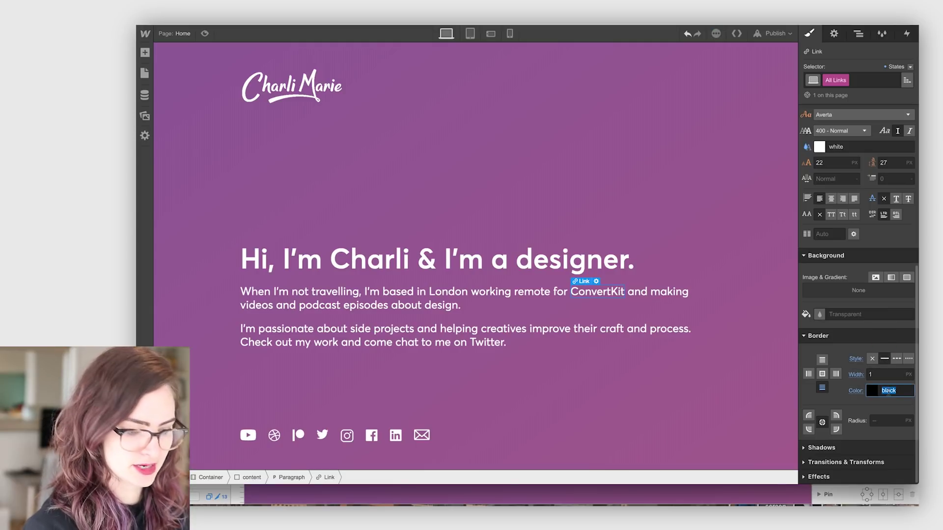
{"action": "type", "text": "ff"}
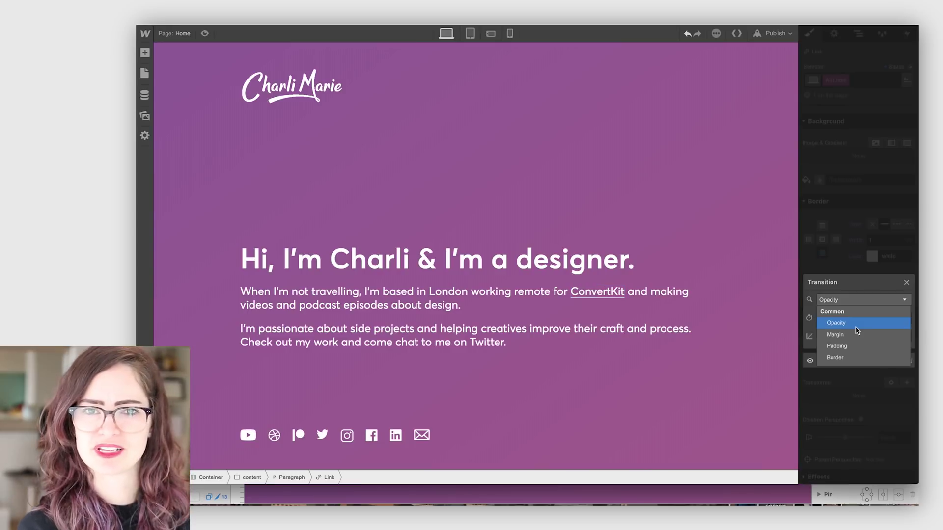
{"action": "scroll", "coordinate": [857, 330], "scroll_direction": "down", "scroll_amount": 3}
{"action": "scroll", "coordinate": [857, 330], "scroll_direction": "down", "scroll_amount": 2}
{"action": "scroll", "coordinate": [857, 330], "scroll_direction": "down", "scroll_amount": 2}
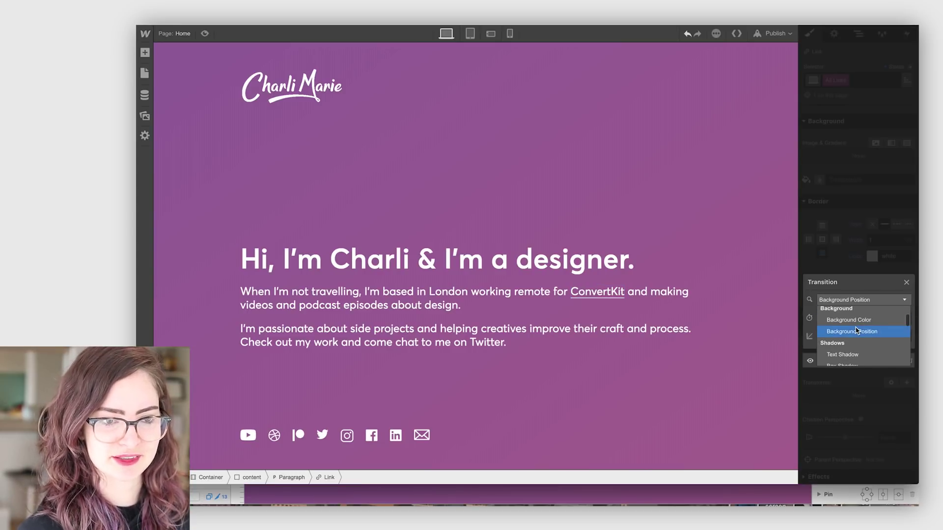
{"action": "scroll", "coordinate": [856, 331], "scroll_direction": "down", "scroll_amount": 2}
{"action": "scroll", "coordinate": [857, 330], "scroll_direction": "down", "scroll_amount": 2}
{"action": "scroll", "coordinate": [856, 330], "scroll_direction": "down", "scroll_amount": 2}
{"action": "scroll", "coordinate": [855, 330], "scroll_direction": "down", "scroll_amount": 2}
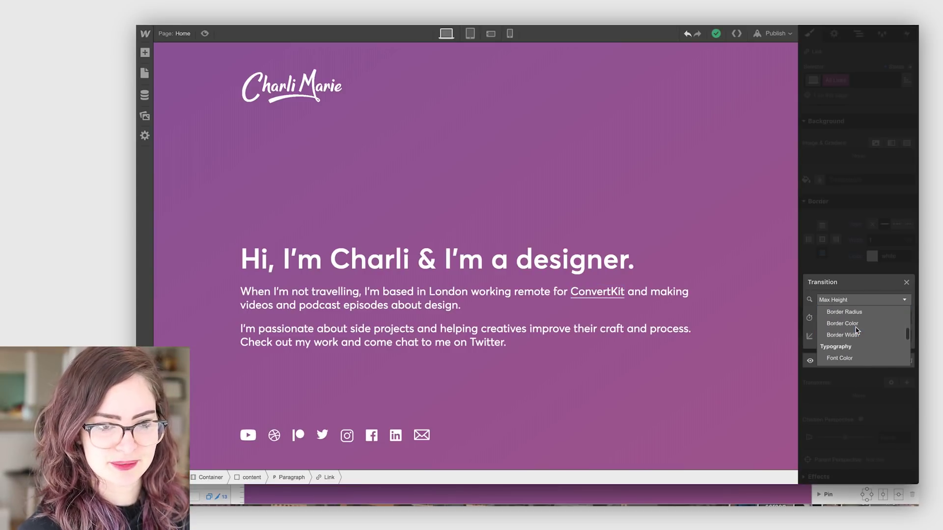
{"action": "scroll", "coordinate": [856, 330], "scroll_direction": "down", "scroll_amount": 2}
{"action": "scroll", "coordinate": [855, 330], "scroll_direction": "down", "scroll_amount": 2}
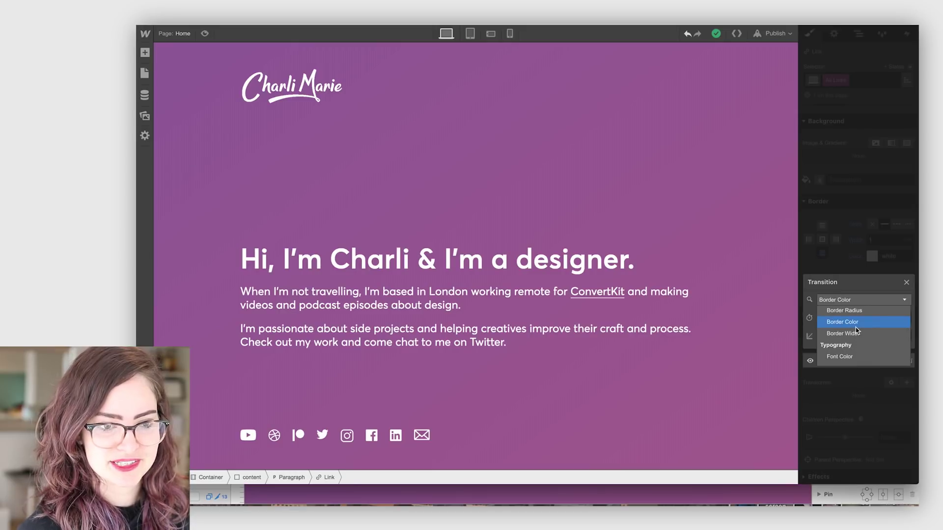
{"action": "left_click", "coordinate": [853, 326]}
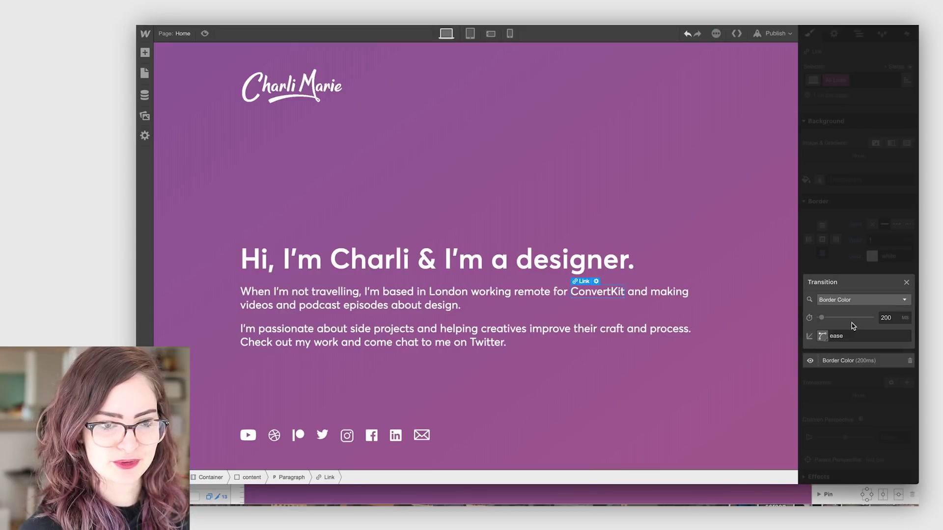
{"action": "mouse_move", "coordinate": [855, 360]}
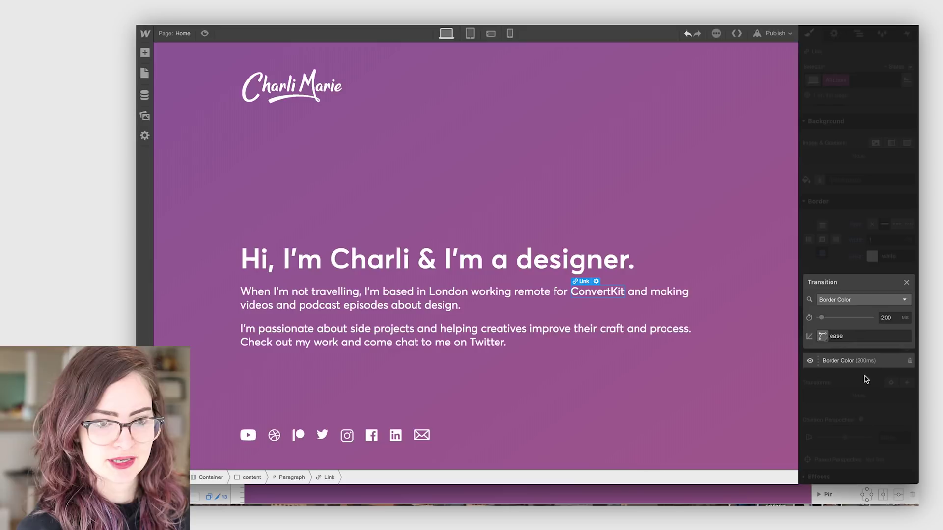
{"action": "left_click", "coordinate": [859, 375]}
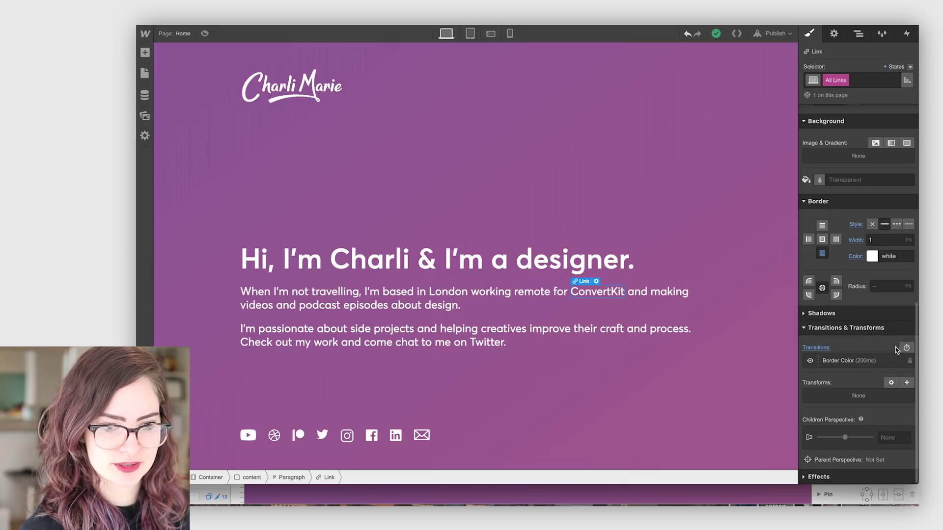
{"action": "left_click", "coordinate": [906, 348]}
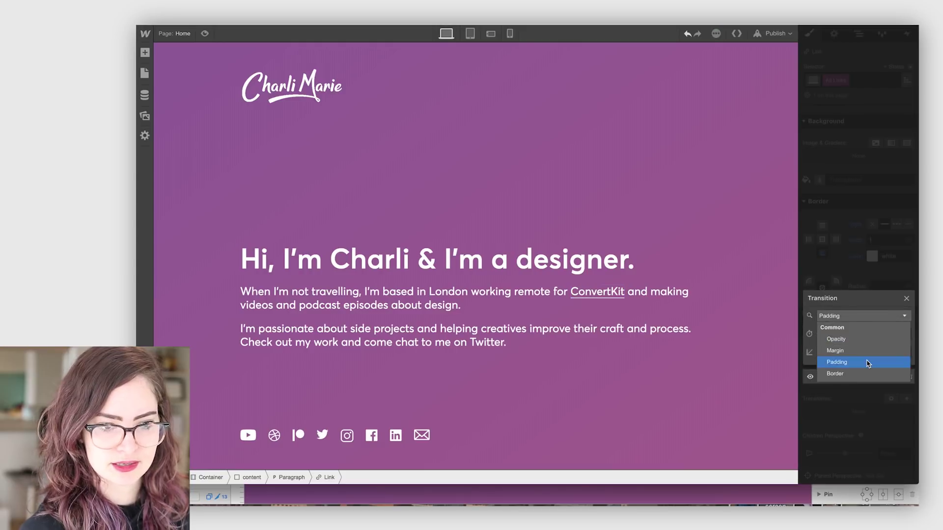
{"action": "scroll", "coordinate": [862, 354], "scroll_direction": "down", "scroll_amount": 3}
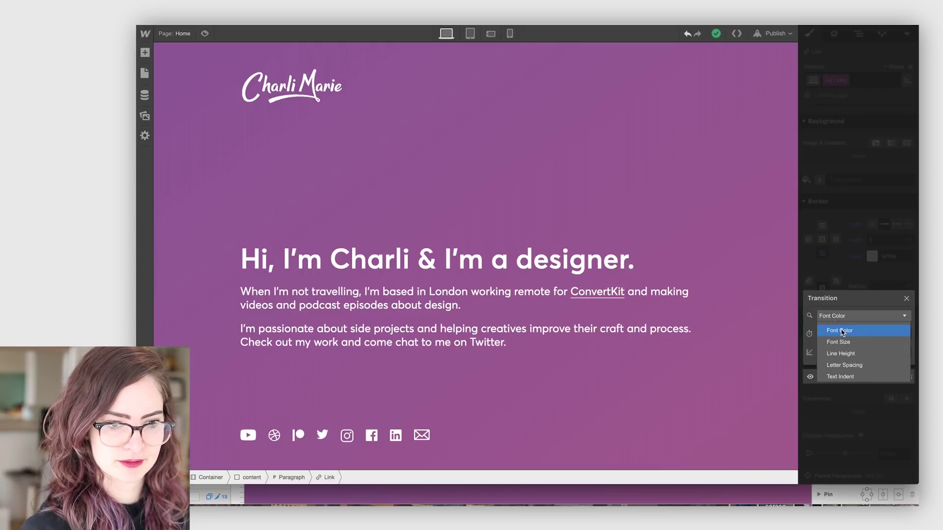
{"action": "left_click", "coordinate": [619, 299]}
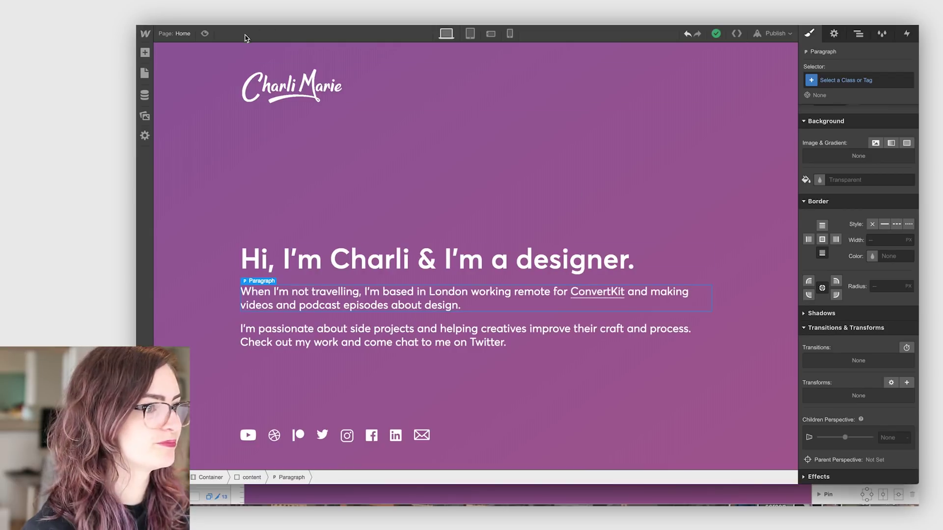
- Select the intro content block in the Navigator and set its top margin to 20vh
{"action": "left_click", "coordinate": [204, 33]}
{"action": "key", "text": "shift+p"}
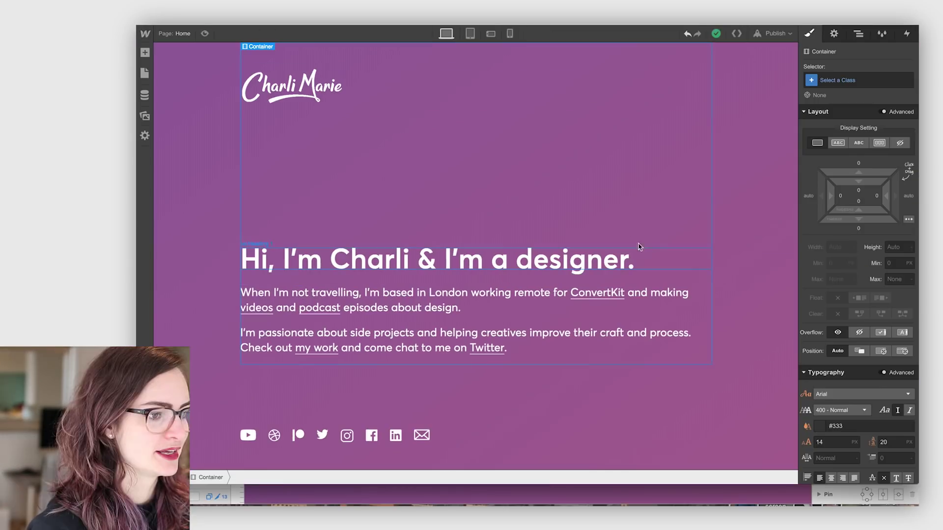
{"action": "left_click", "coordinate": [524, 260]}
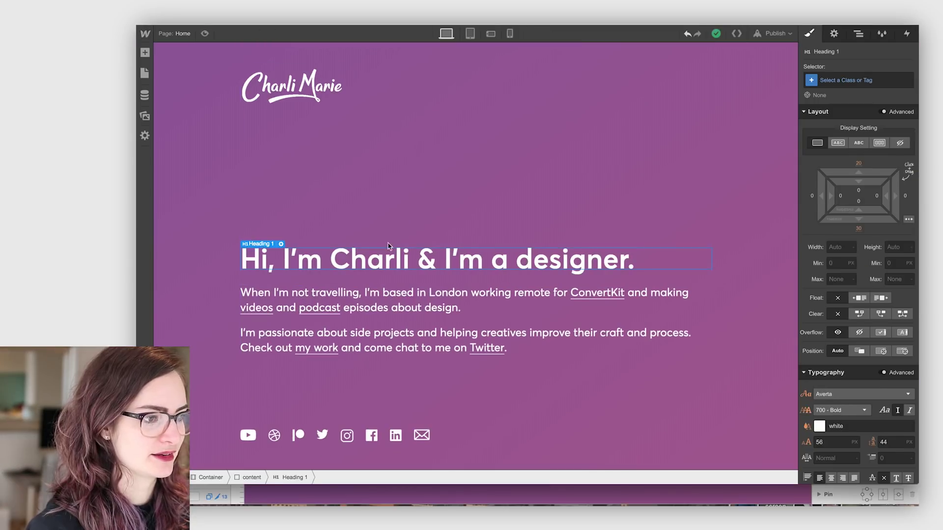
{"action": "left_click", "coordinate": [460, 361]}
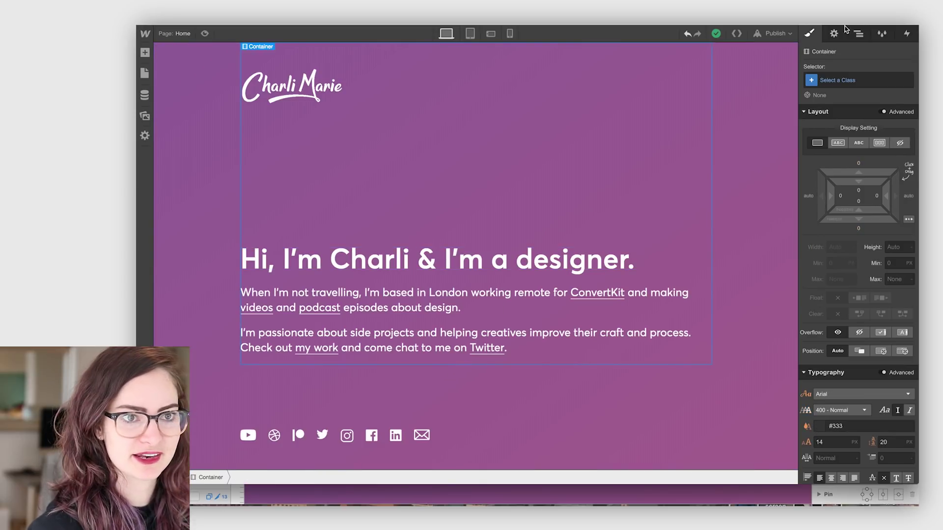
{"action": "left_click", "coordinate": [857, 33]}
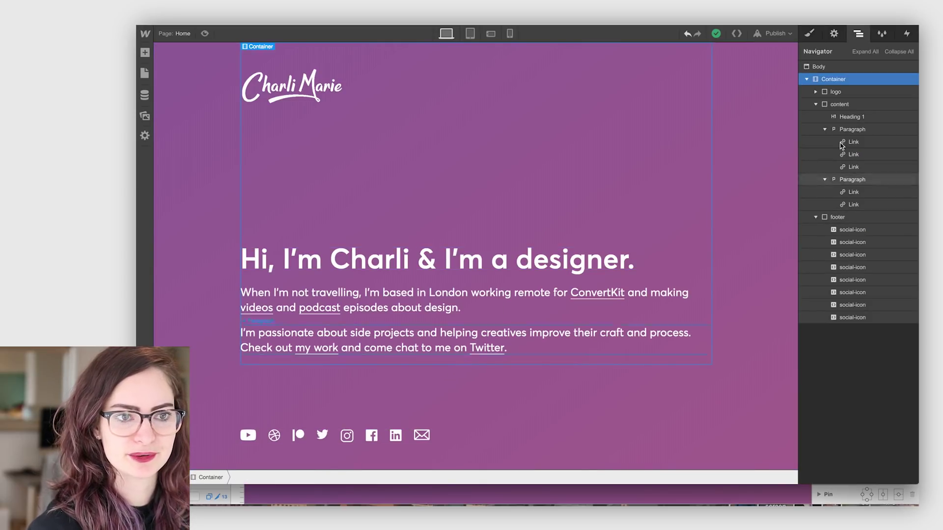
{"action": "left_click", "coordinate": [835, 105]}
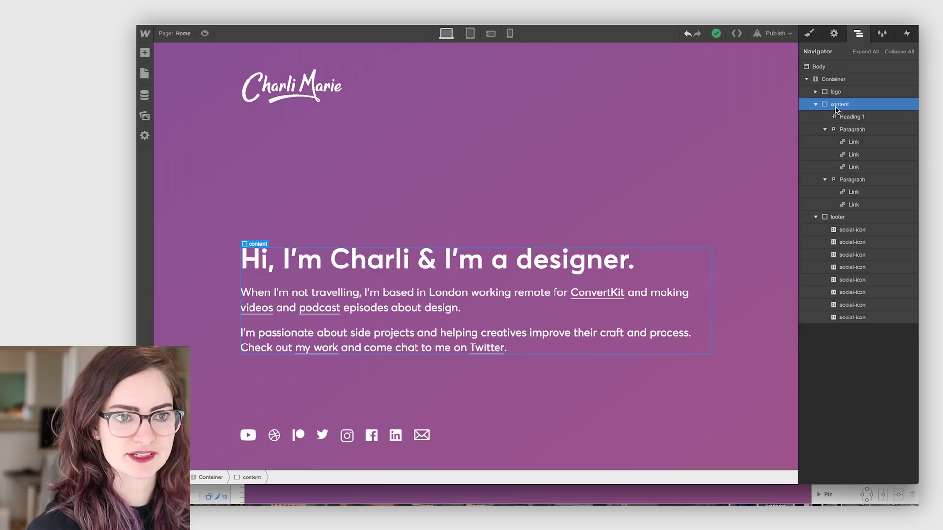
{"action": "left_click", "coordinate": [810, 35]}
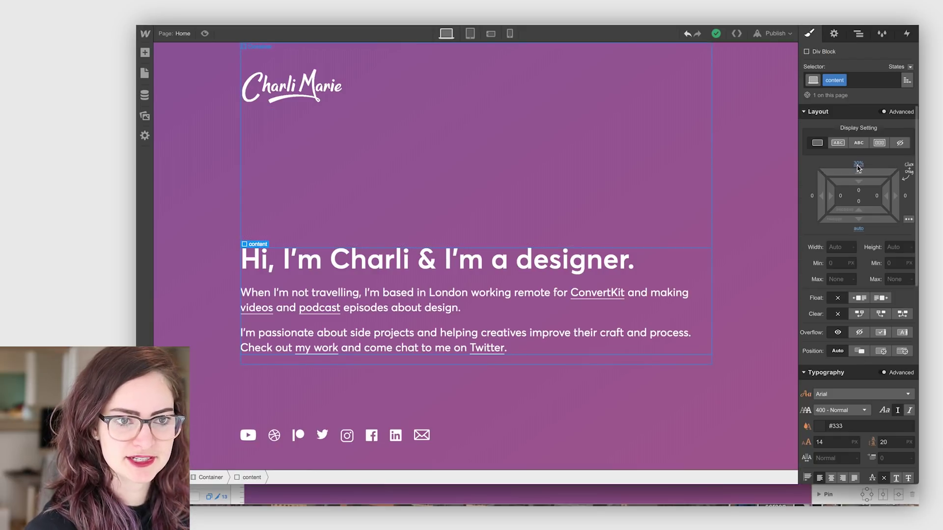
{"action": "left_click", "coordinate": [860, 163]}
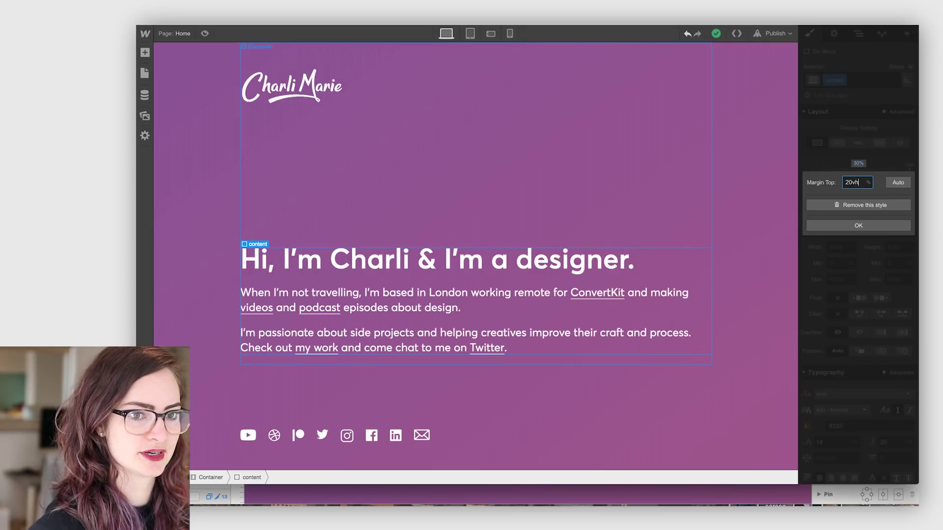
{"action": "left_click", "coordinate": [859, 226]}
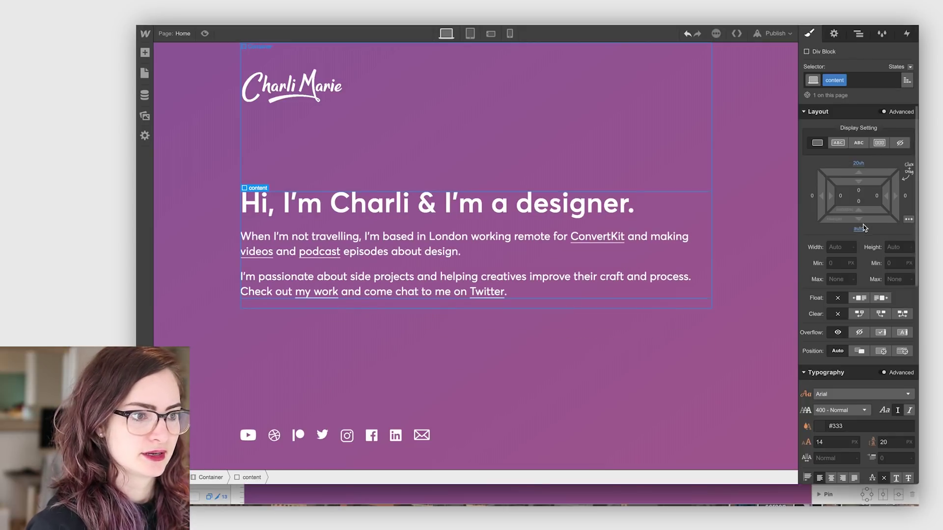
{"action": "left_click", "coordinate": [752, 210]}
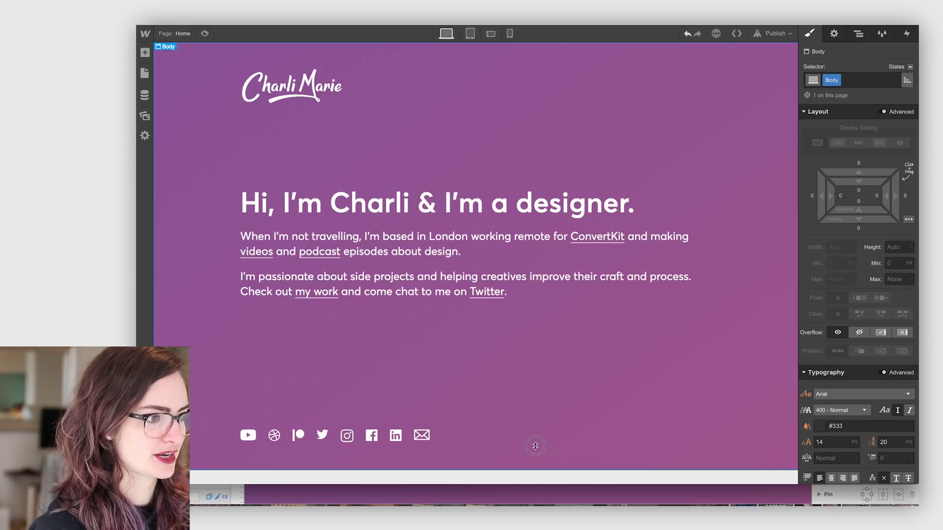
- Test a shorter window, then add link lines around the YouTube icon's SVG code and save
{"action": "left_click_drag", "start_coordinate": [534, 445], "coordinate": [528, 309]}
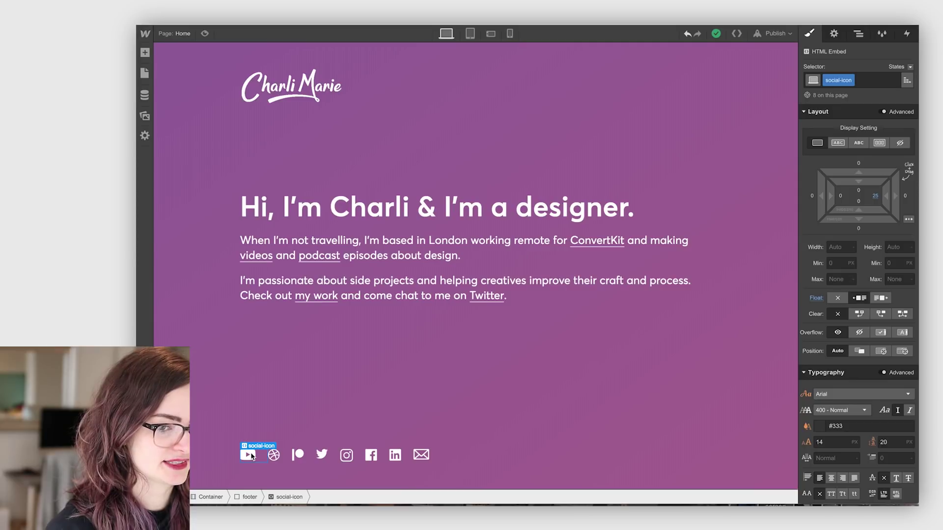
{"action": "right_click", "coordinate": [250, 456]}
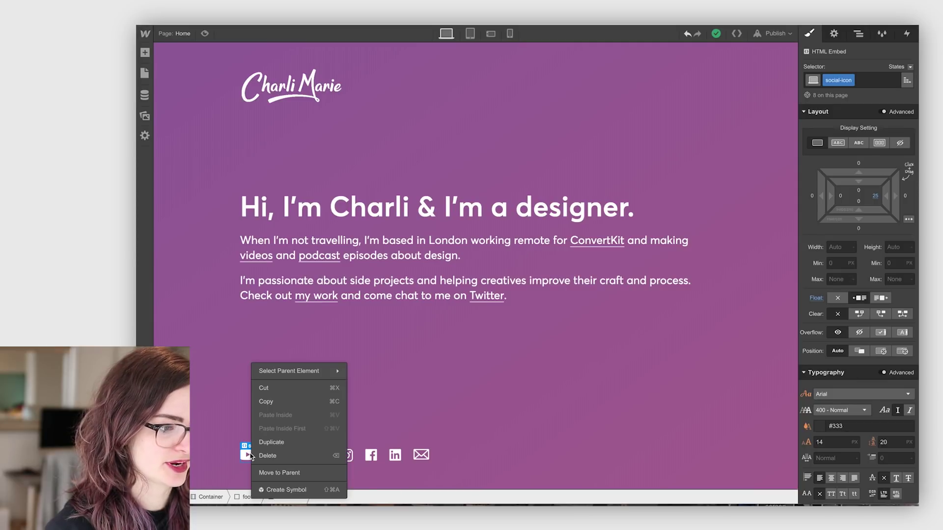
{"action": "double_click", "coordinate": [247, 455]}
{"action": "scroll", "coordinate": [427, 190], "scroll_direction": "left", "scroll_amount": 5}
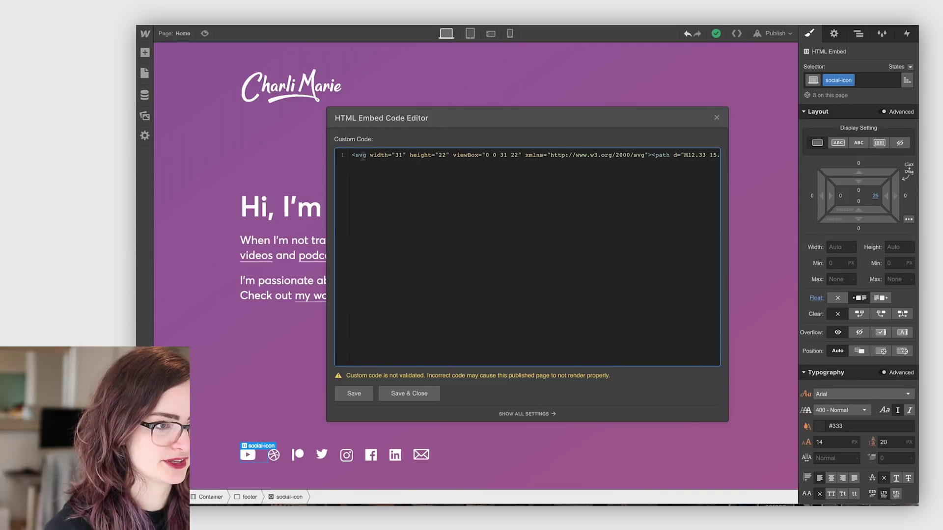
{"action": "key", "text": "Return"}
{"action": "key", "text": "Up"}
{"action": "type", "text": "<a href=\"http://youtube.com/charlimarietv\">"}
{"action": "key", "text": "Return"}
{"action": "type", "text": "</a>"}
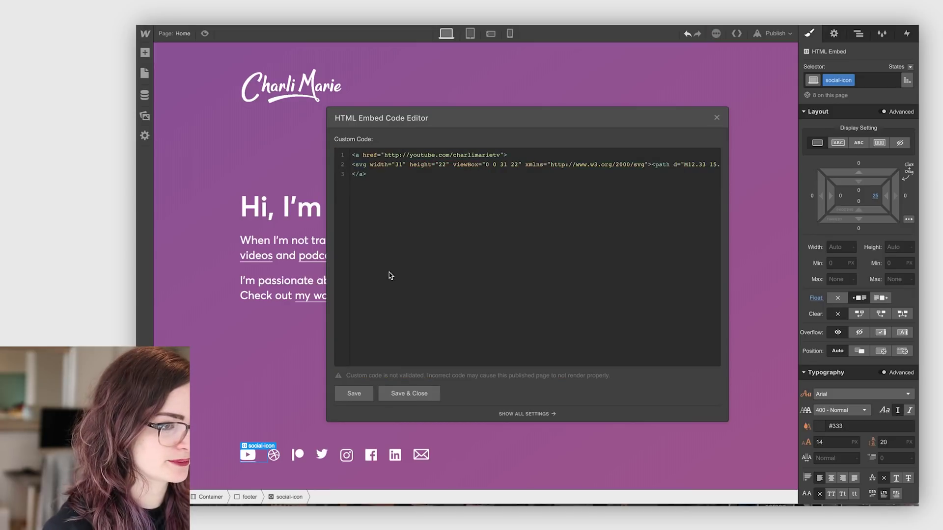
{"action": "left_click", "coordinate": [400, 394]}
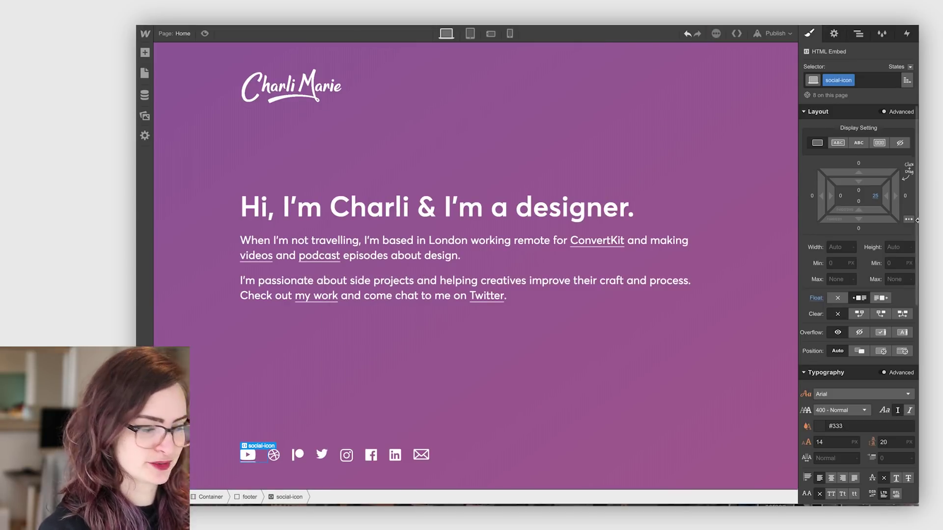
- Try a solid bottom border on the social-icon style, then remove it
{"action": "left_click", "coordinate": [911, 68]}
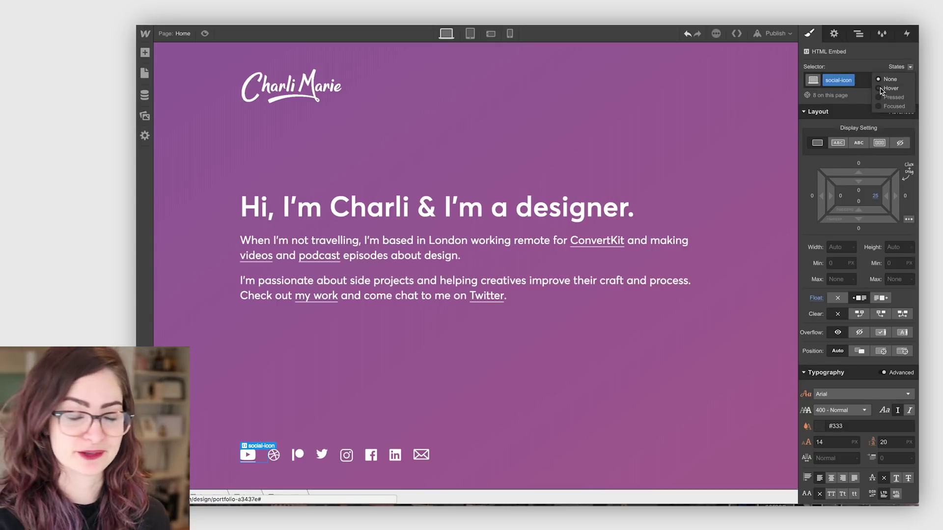
{"action": "left_click", "coordinate": [896, 66]}
{"action": "scroll", "coordinate": [878, 426], "scroll_direction": "down", "scroll_amount": 10}
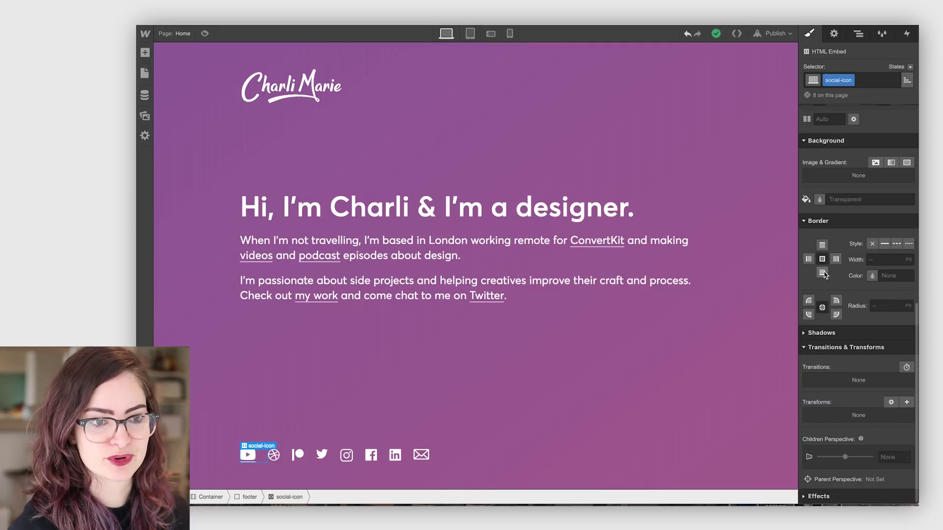
{"action": "left_click", "coordinate": [878, 259]}
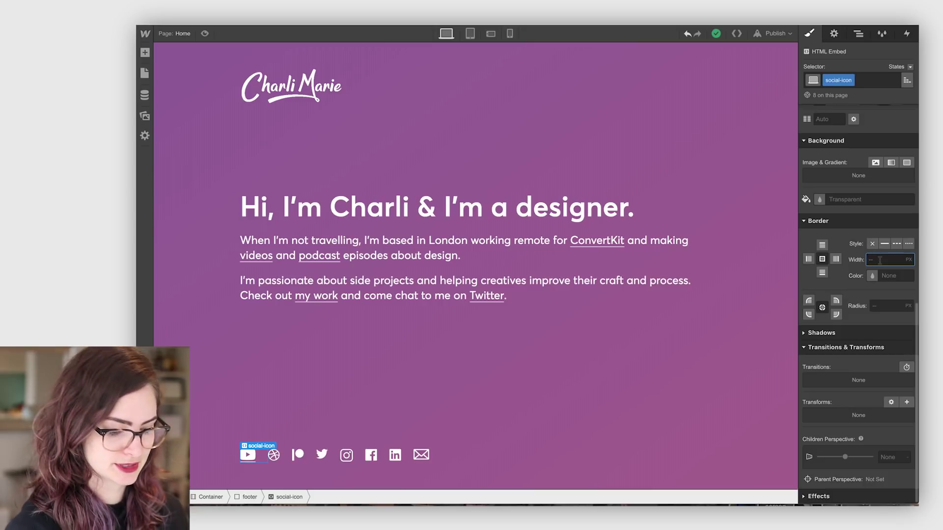
{"action": "left_click", "coordinate": [822, 272]}
{"action": "type", "text": "none"}
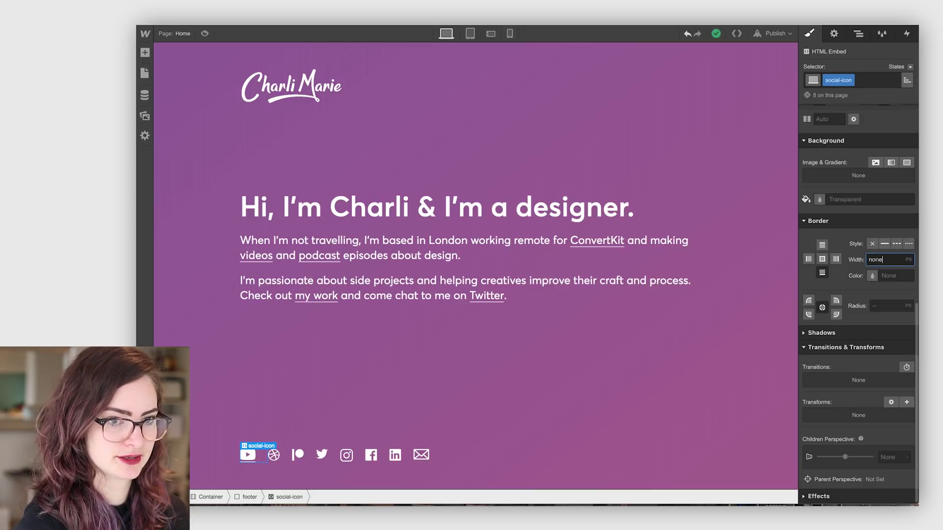
{"action": "left_click", "coordinate": [884, 244]}
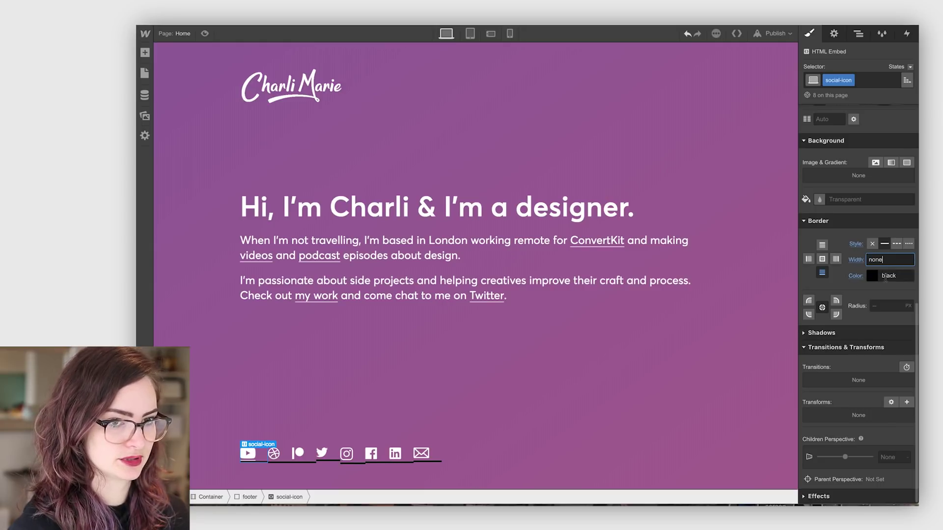
{"action": "left_click", "coordinate": [872, 244]}
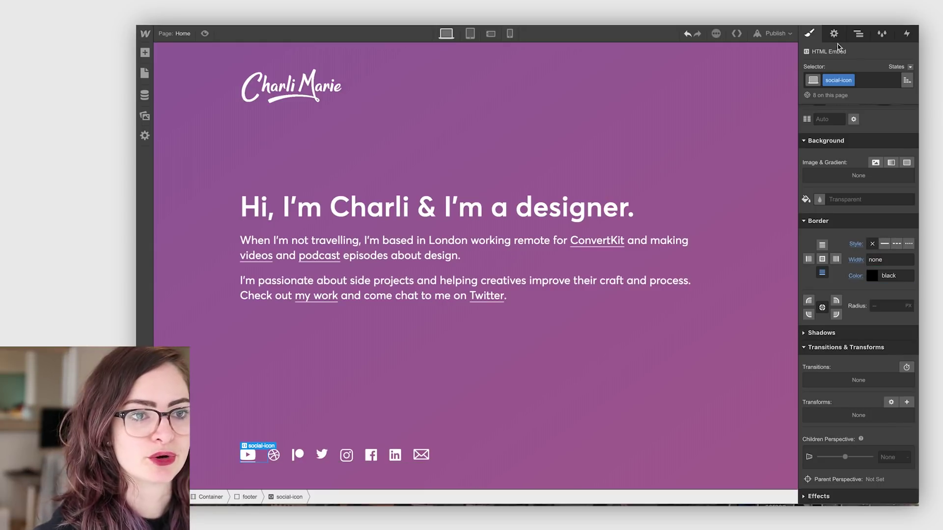
- Reselect the YouTube icon and pick out the currentColor fill value from the forum post
{"action": "left_click", "coordinate": [865, 79]}
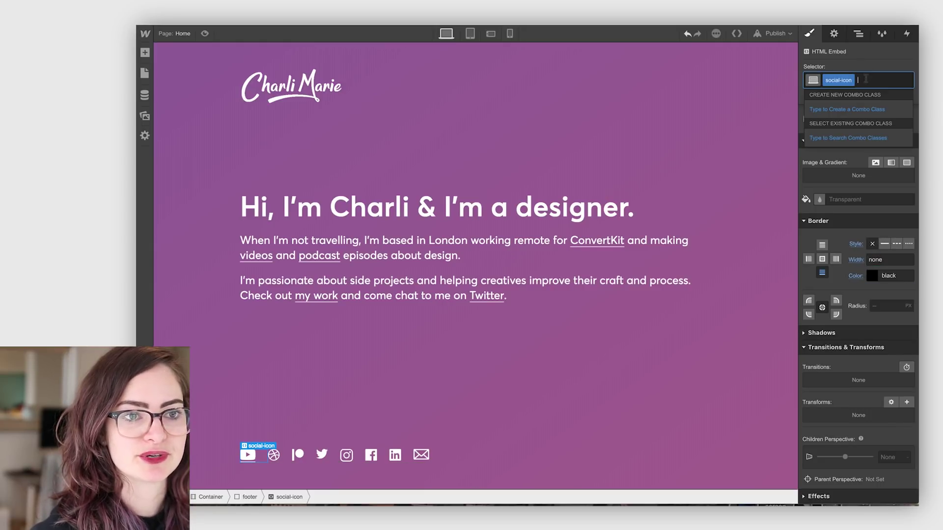
{"action": "left_click", "coordinate": [834, 33]}
{"action": "left_click", "coordinate": [813, 35]}
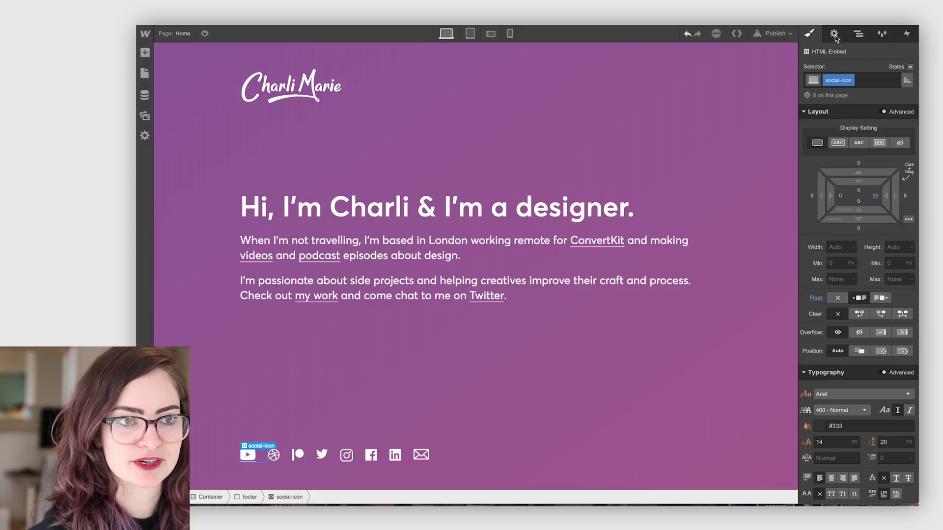
{"action": "left_click", "coordinate": [279, 456]}
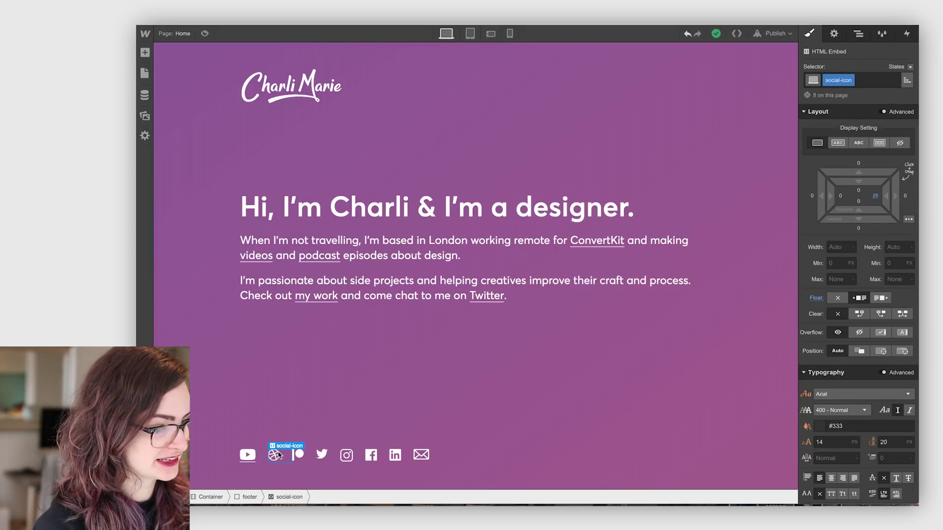
{"action": "left_click", "coordinate": [247, 456]}
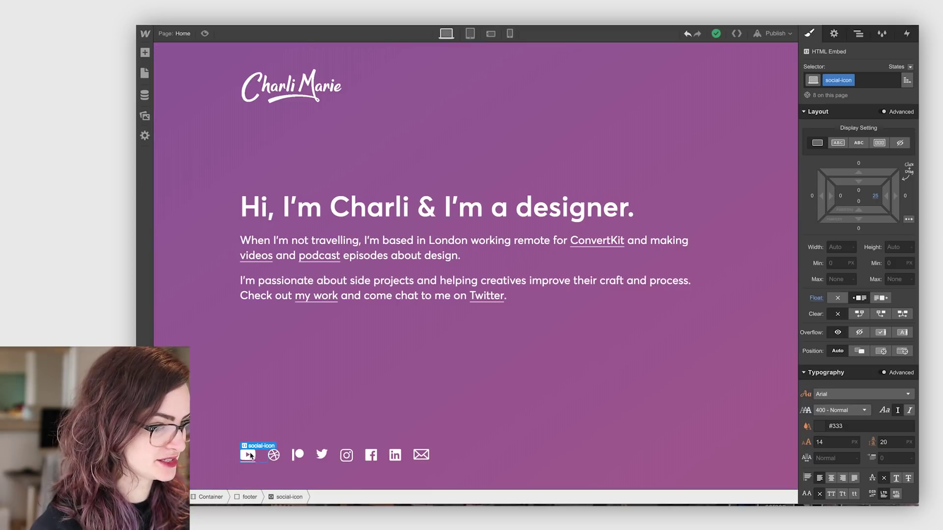
{"action": "scroll", "coordinate": [253, 288], "scroll_direction": "down", "scroll_amount": 5}
{"action": "scroll", "coordinate": [253, 289], "scroll_direction": "down", "scroll_amount": 3}
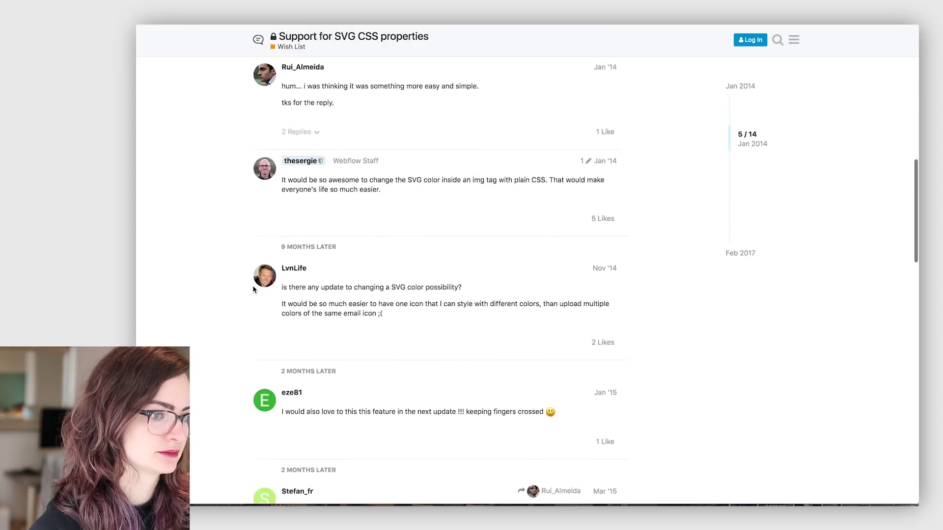
{"action": "scroll", "coordinate": [253, 288], "scroll_direction": "down", "scroll_amount": 5}
{"action": "double_click", "coordinate": [350, 252]}
{"action": "key", "text": "ctrl+c"}
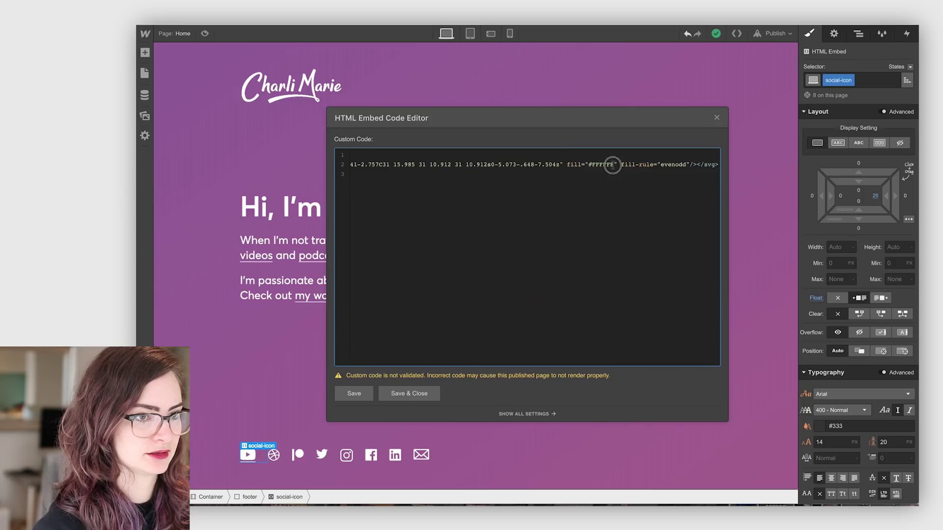
- Replace the YouTube SVG's #FFFFFF fill with currentColor and save the embed
{"action": "left_click_drag", "start_coordinate": [611, 164], "coordinate": [586, 164]}
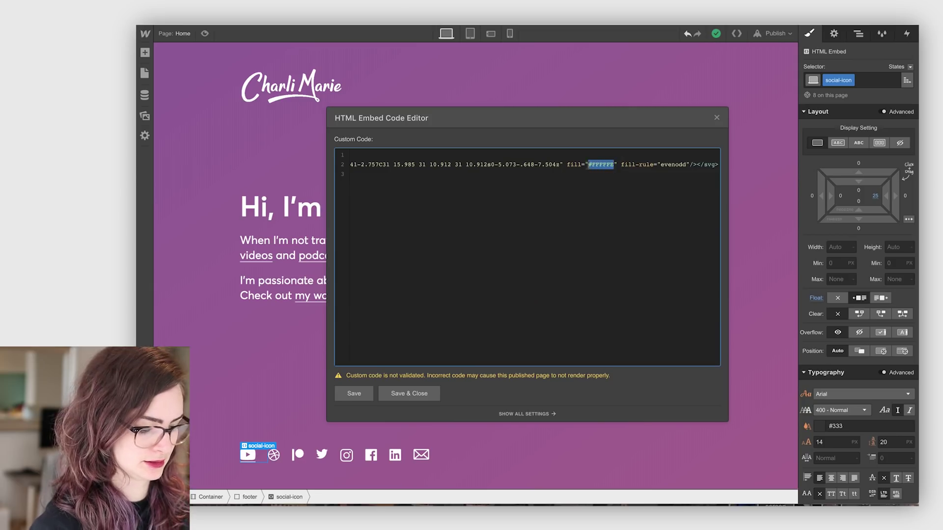
{"action": "key", "text": "ctrl+v"}
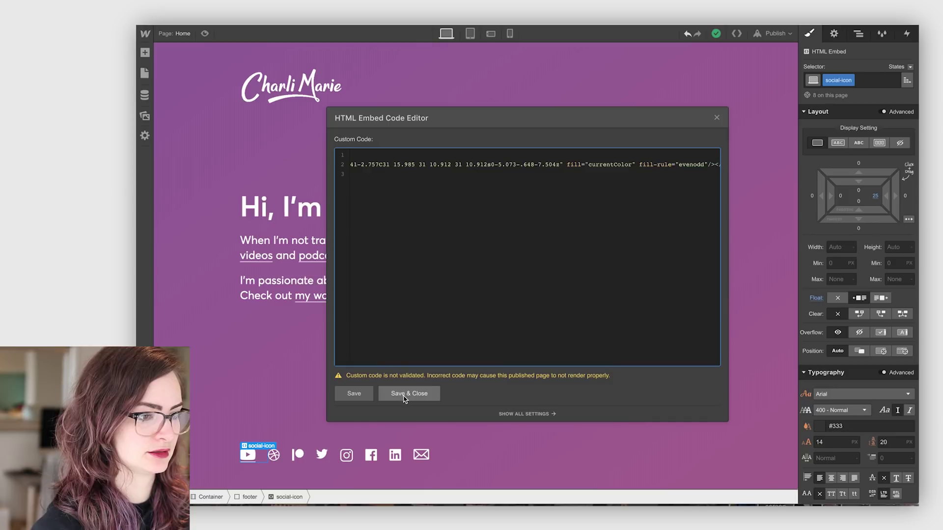
{"action": "left_click", "coordinate": [405, 396]}
- Preview the social icon row, return to the designer, and switch to the browser
{"action": "key", "text": "ctrl+shift+p"}
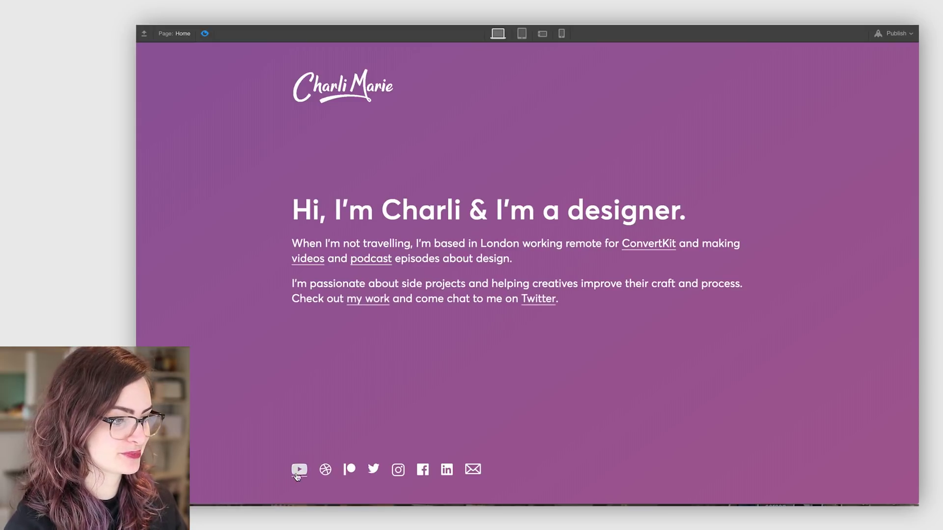
{"action": "left_click", "coordinate": [205, 33]}
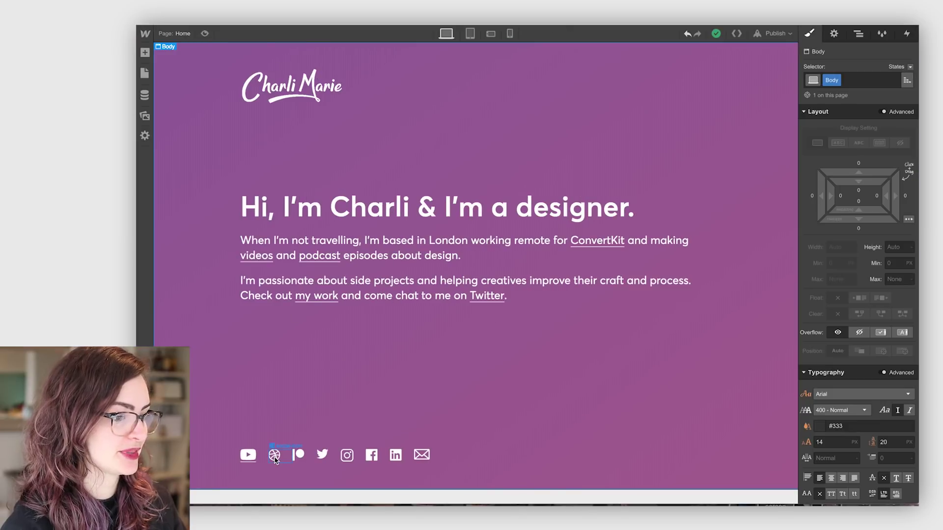
{"action": "key", "text": "d"}
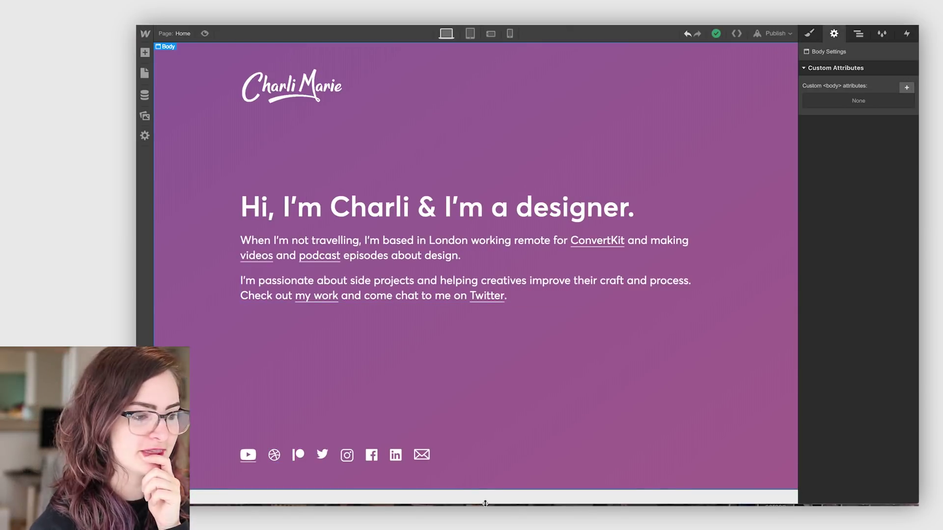
{"action": "mouse_move", "coordinate": [485, 504]}
{"action": "left_mouse_down"}
{"action": "mouse_move", "coordinate": [503, 264]}
{"action": "mouse_move", "coordinate": [490, 504]}
{"action": "left_mouse_up"}
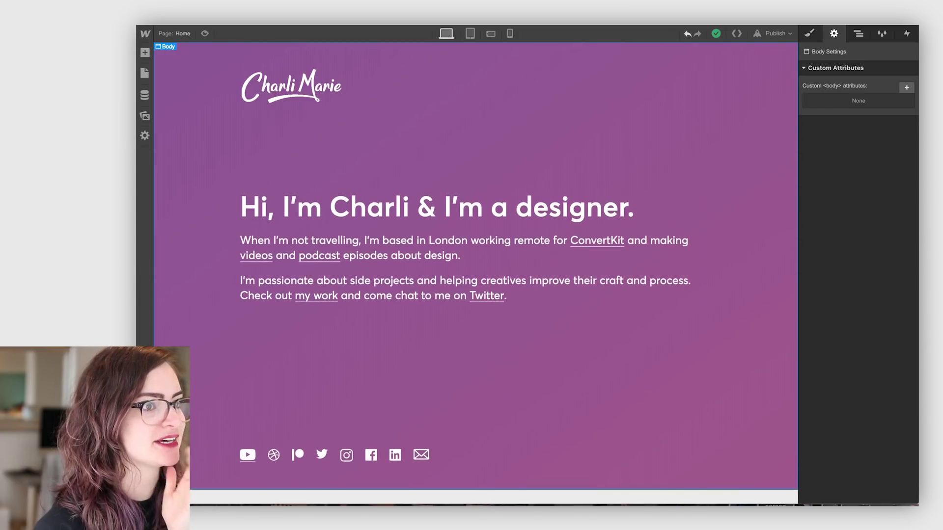
{"action": "key", "text": "alt+Tab"}
- Search 'anchor footer to bottom' and read the CodePen 'Always on the bottom' footer code
{"action": "key", "text": "ctrl+l"}
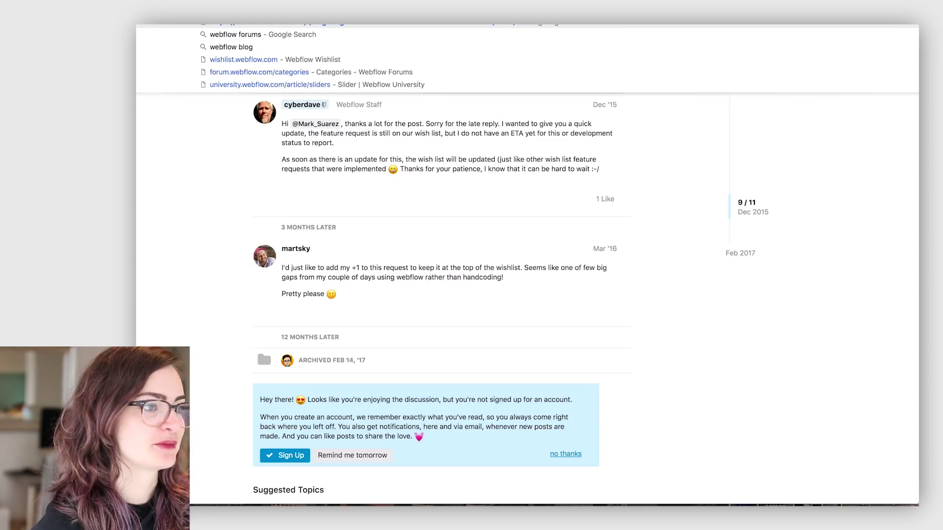
{"action": "type", "text": "anchor"}
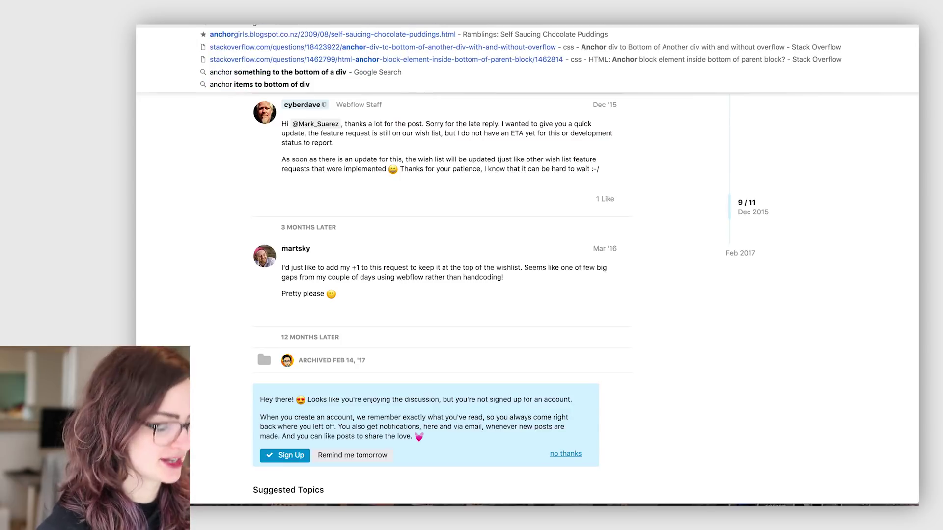
{"action": "type", "text": " footer to b"}
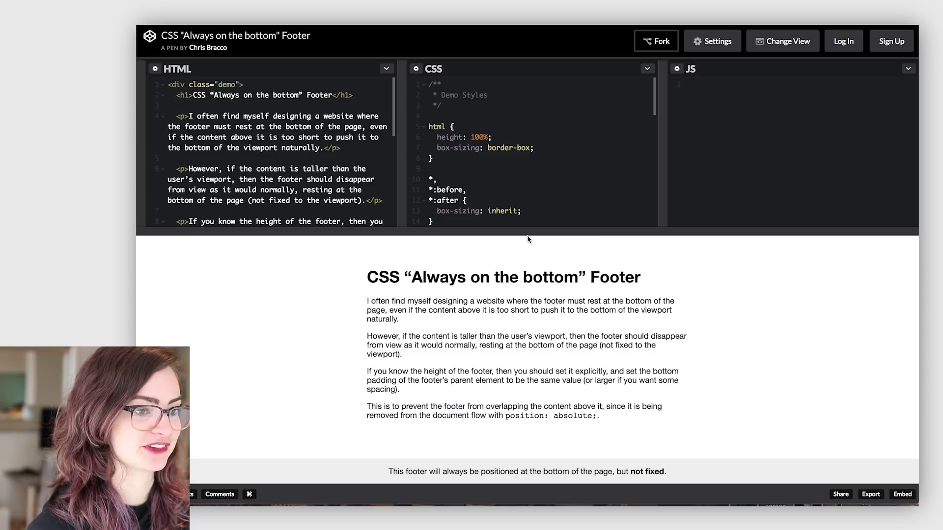
{"action": "left_click_drag", "start_coordinate": [527, 234], "coordinate": [515, 280]}
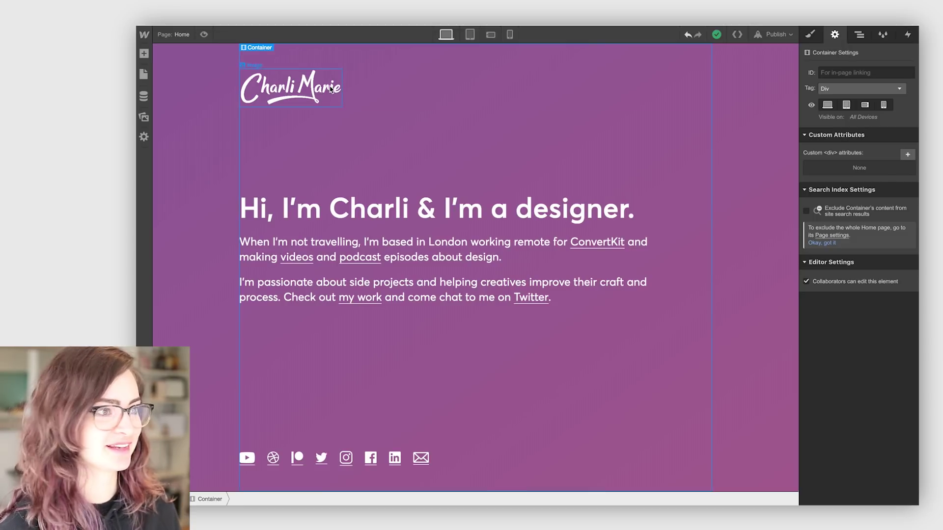
- Select the Charli Marie logo and then the content block around the intro text
{"action": "left_click", "coordinate": [333, 90]}
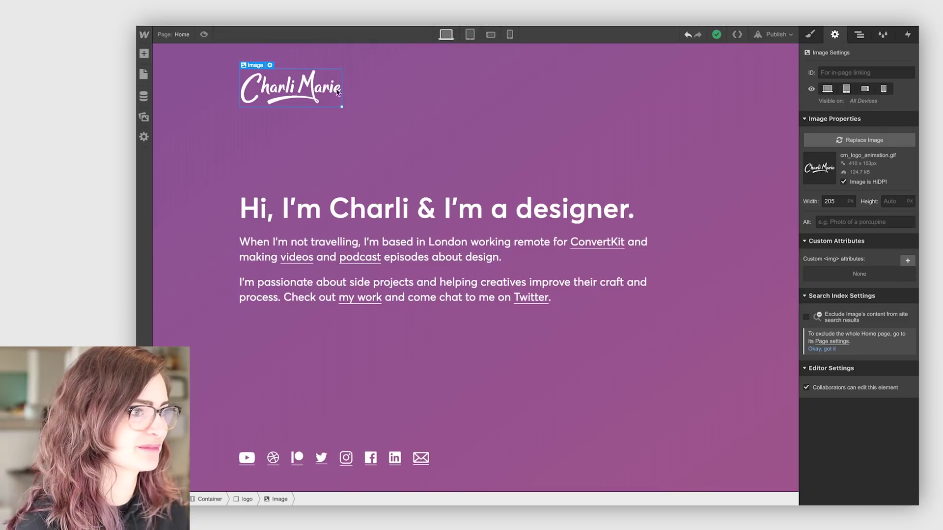
{"action": "left_click", "coordinate": [392, 125]}
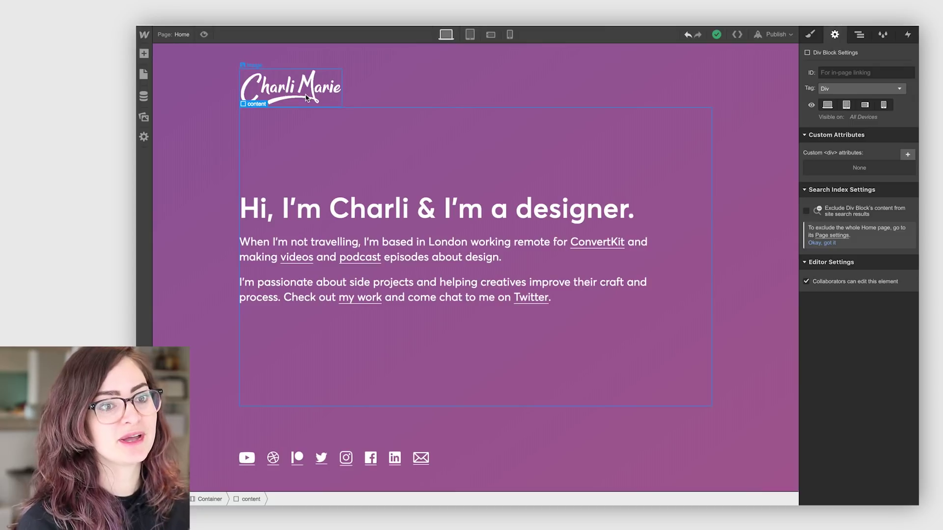
- Select the Container in the Navigator and review its style settings
{"action": "left_click", "coordinate": [859, 35]}
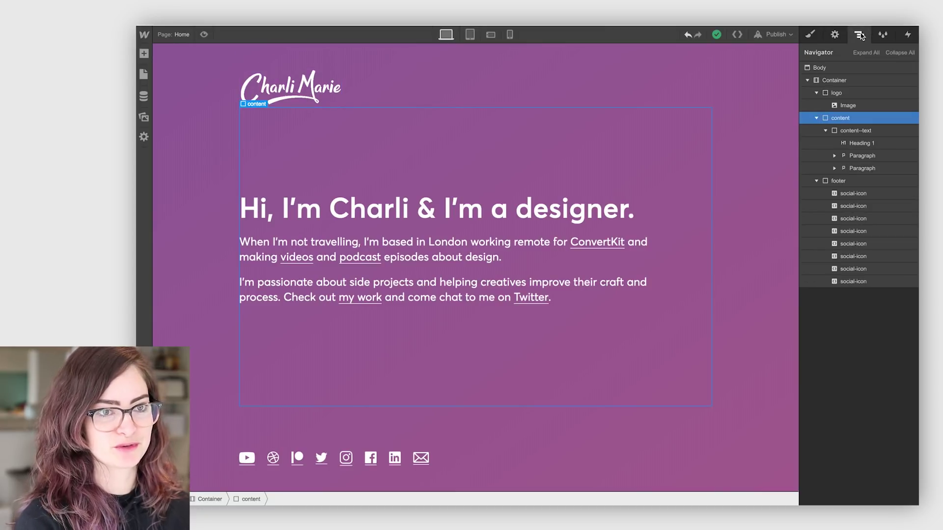
{"action": "left_click", "coordinate": [834, 80]}
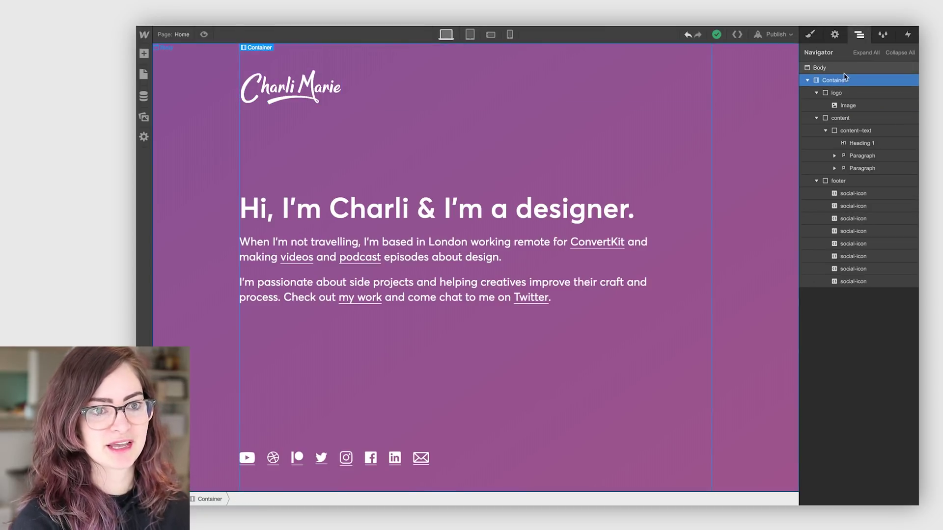
{"action": "left_click", "coordinate": [810, 35]}
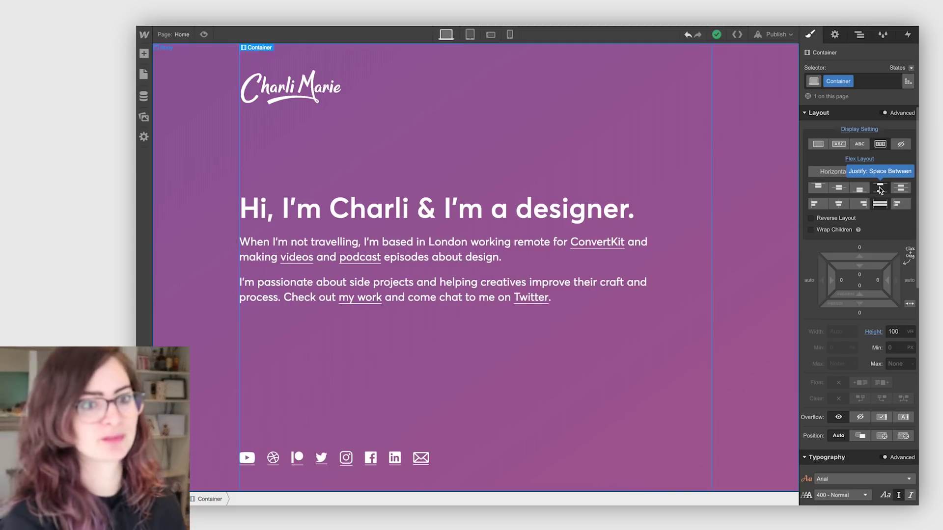
- Set the content block's flex sizing to Expand, then shorten the window to test it
{"action": "left_click", "coordinate": [863, 35]}
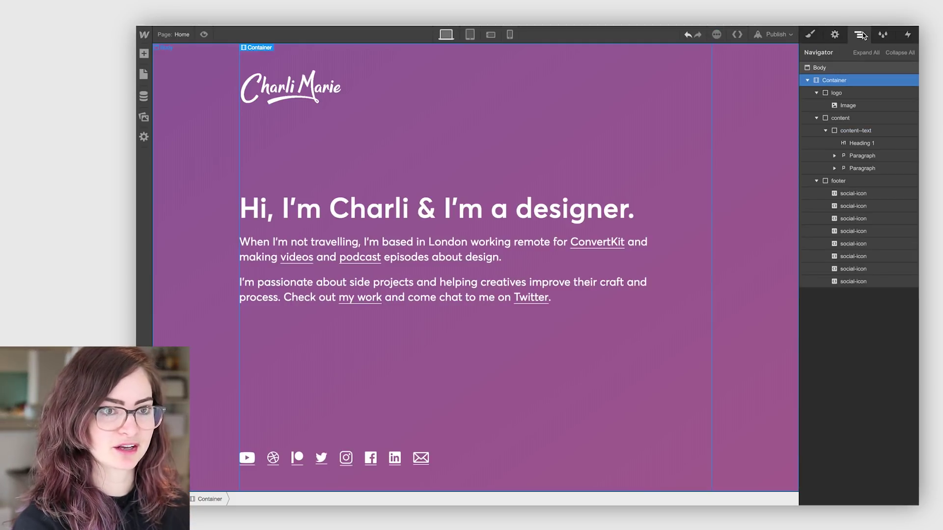
{"action": "left_click", "coordinate": [838, 118]}
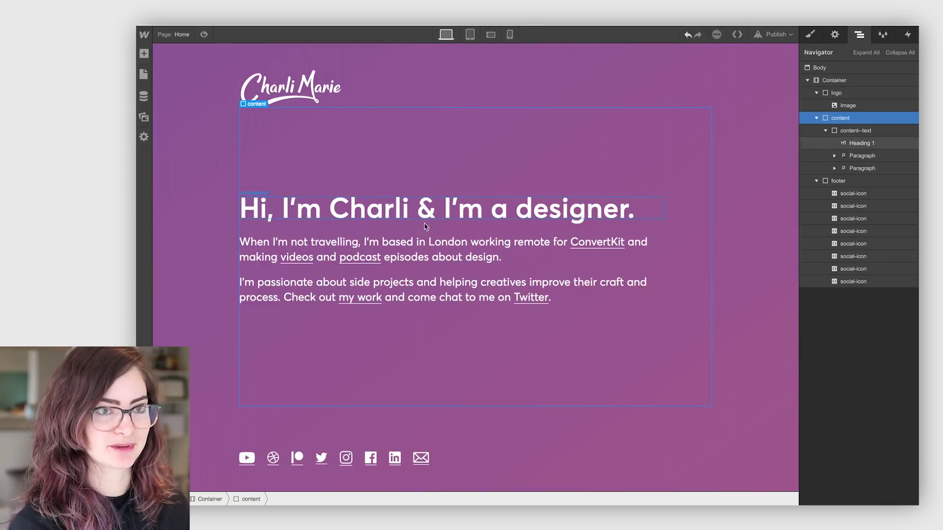
{"action": "left_click", "coordinate": [810, 36]}
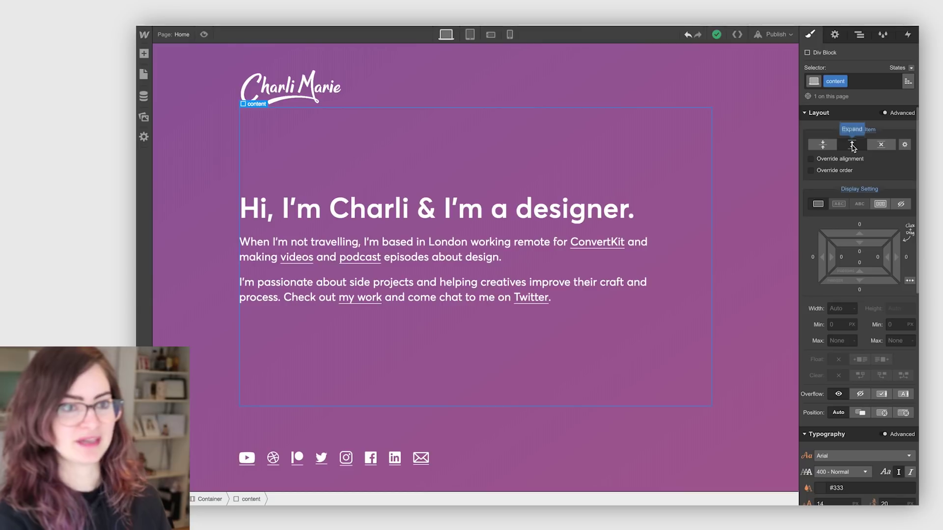
{"action": "left_click", "coordinate": [822, 145]}
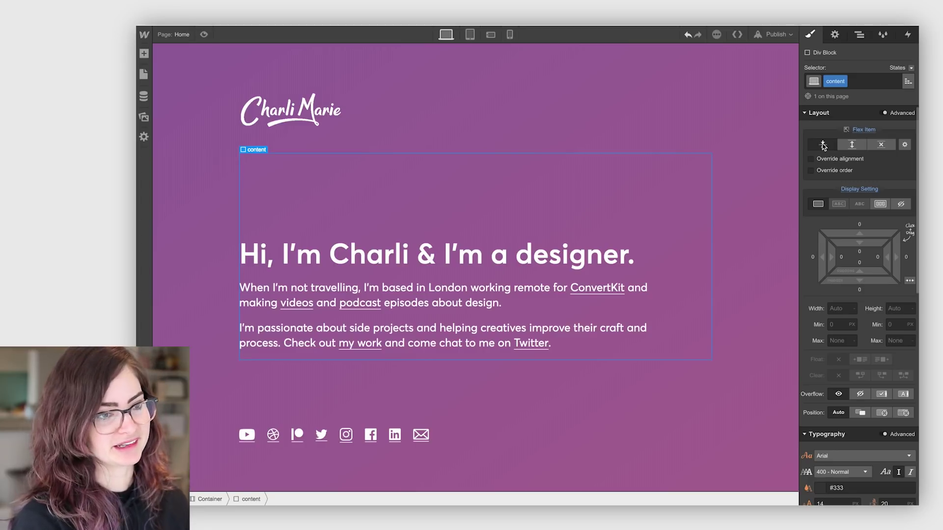
{"action": "left_click", "coordinate": [857, 144]}
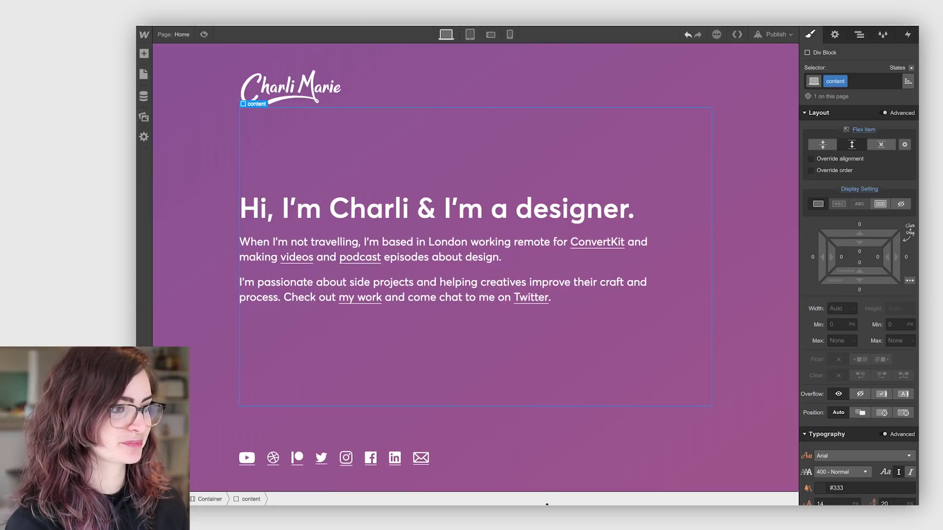
{"action": "left_click_drag", "start_coordinate": [547, 502], "coordinate": [544, 390]}
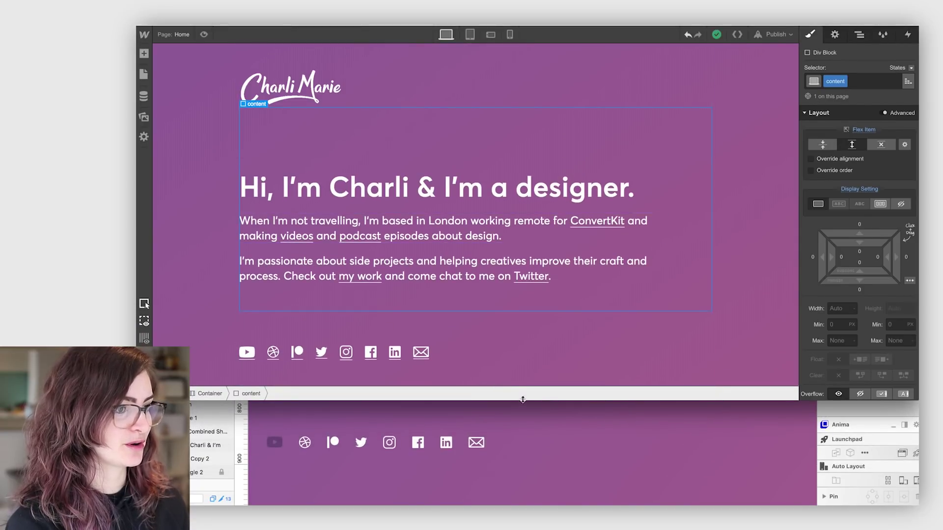
{"action": "mouse_move", "coordinate": [521, 401]}
{"action": "left_mouse_down"}
{"action": "mouse_move", "coordinate": [532, 253]}
{"action": "mouse_move", "coordinate": [549, 475]}
{"action": "left_mouse_up"}
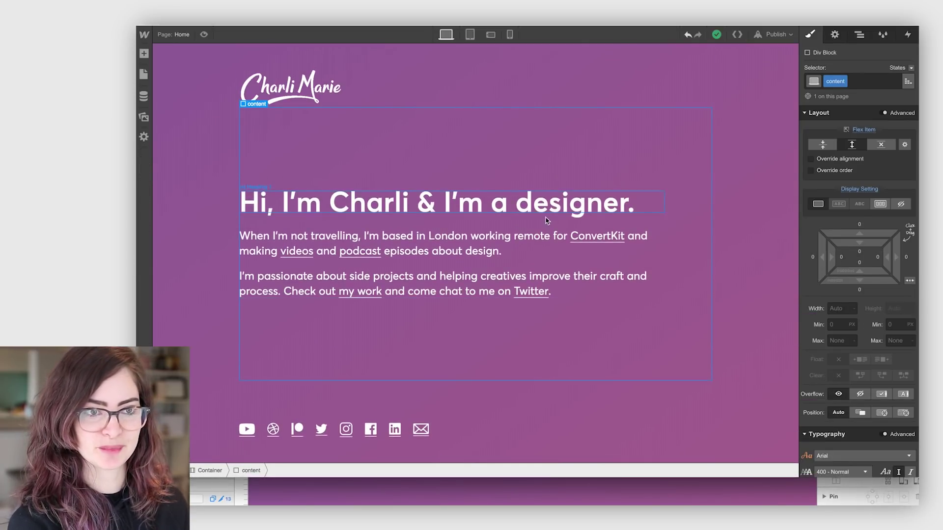
{"action": "left_click", "coordinate": [859, 34]}
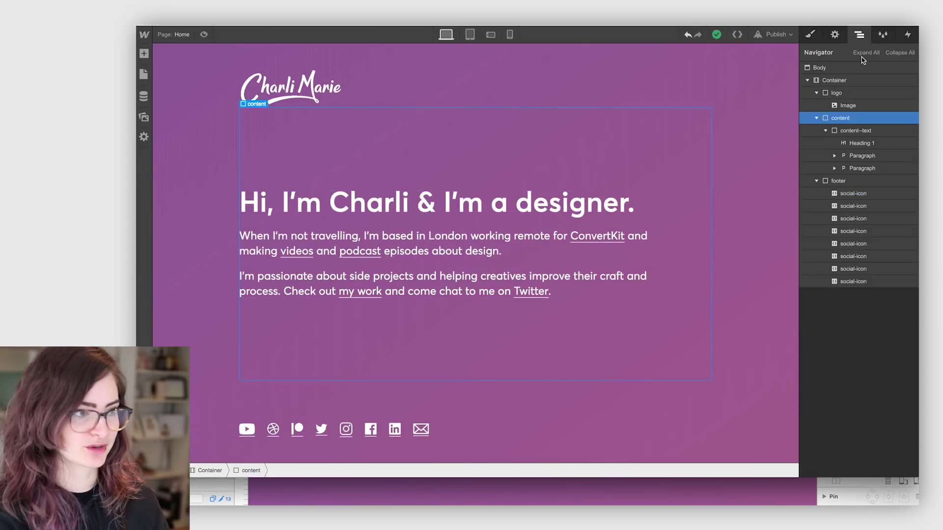
{"action": "left_click", "coordinate": [855, 130]}
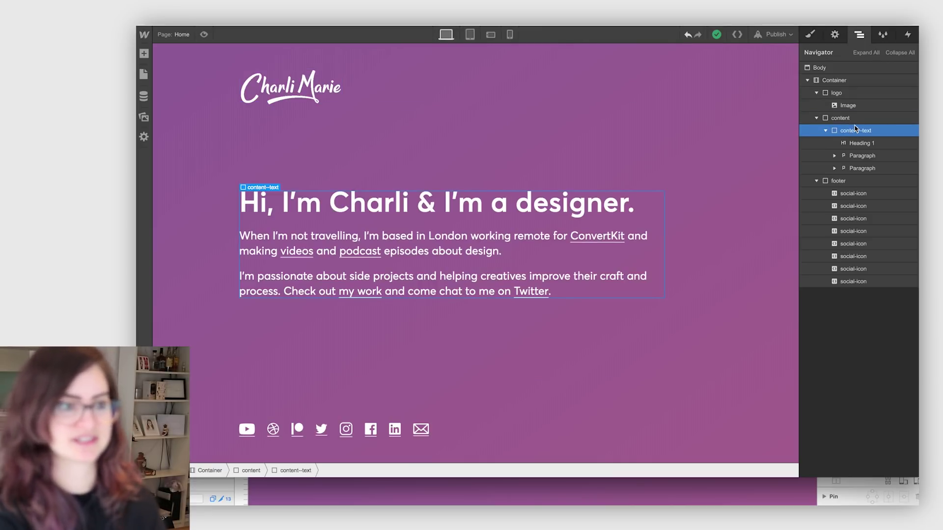
{"action": "left_click", "coordinate": [811, 35]}
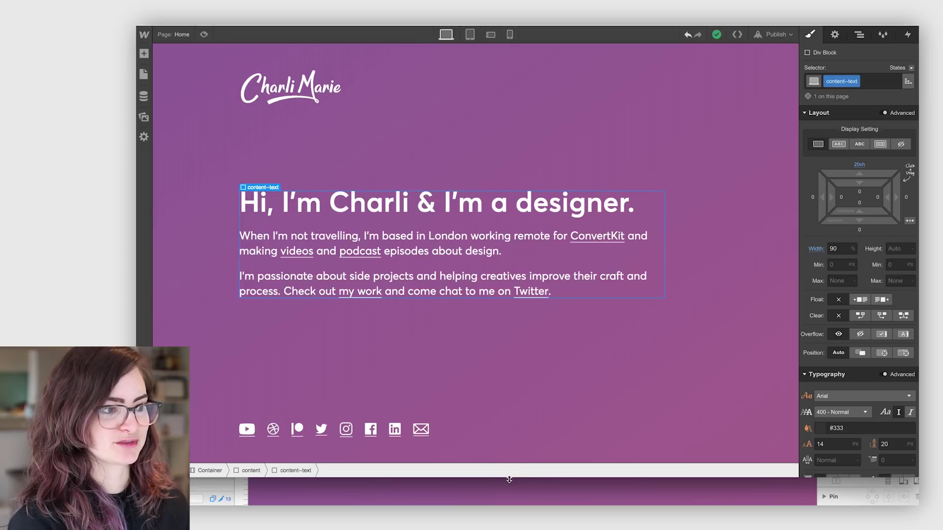
{"action": "left_click_drag", "start_coordinate": [509, 479], "coordinate": [504, 376]}
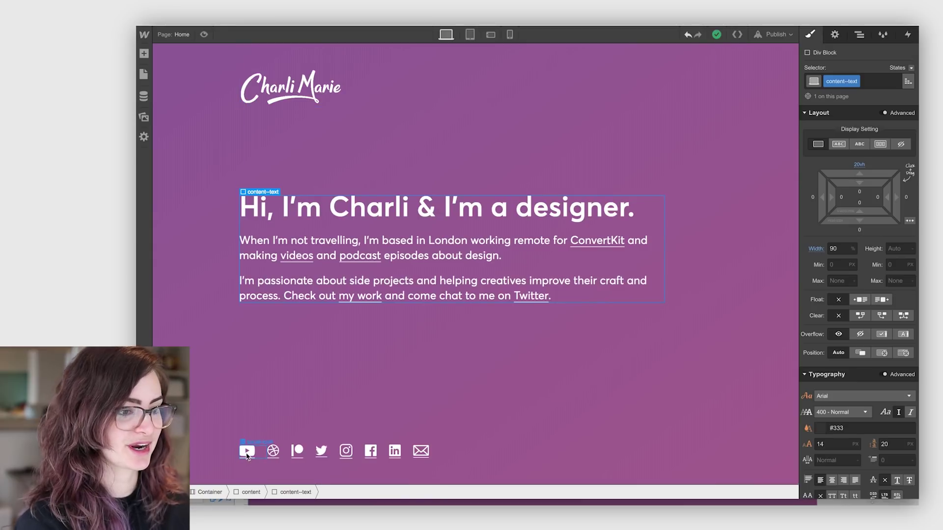
- Select the social-icons footer and choose a new Flex Layout alignment for its icons
{"action": "left_click", "coordinate": [418, 451]}
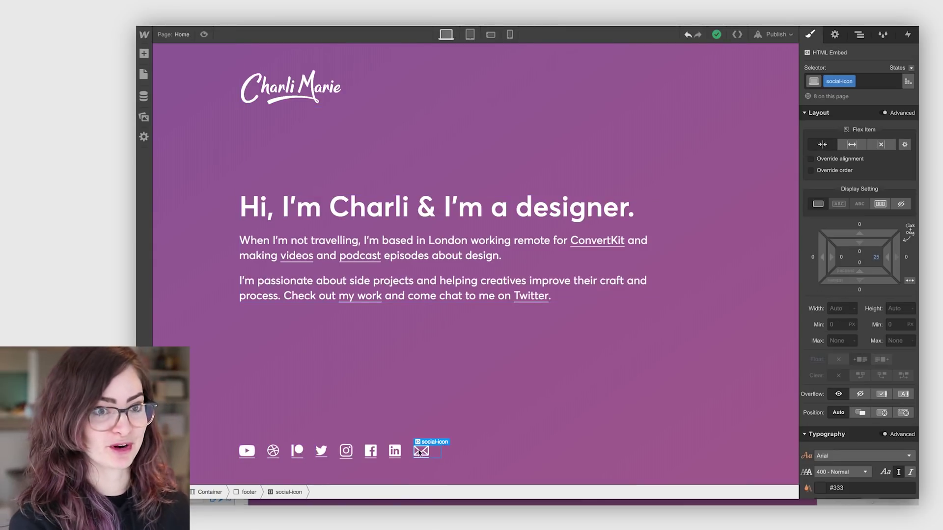
{"action": "left_click", "coordinate": [858, 35]}
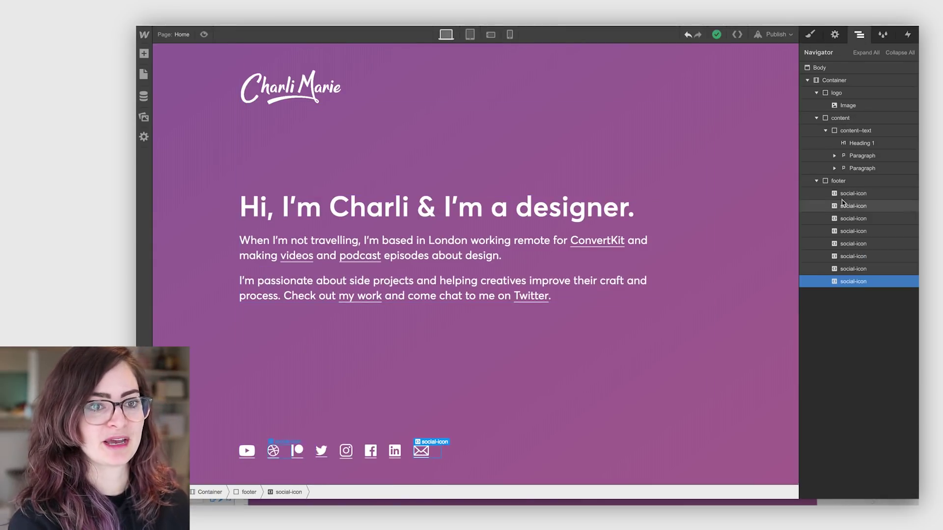
{"action": "left_click", "coordinate": [839, 181]}
{"action": "left_click", "coordinate": [811, 35]}
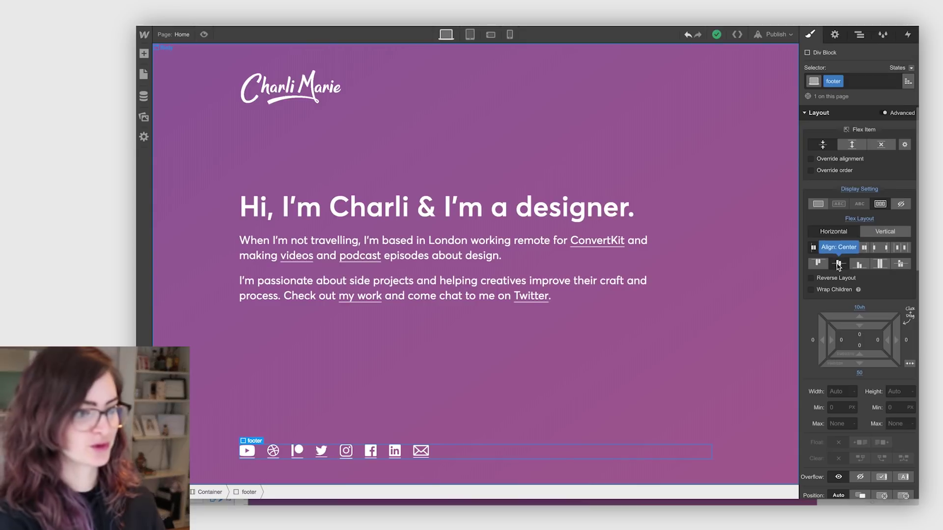
{"action": "left_click", "coordinate": [819, 264]}
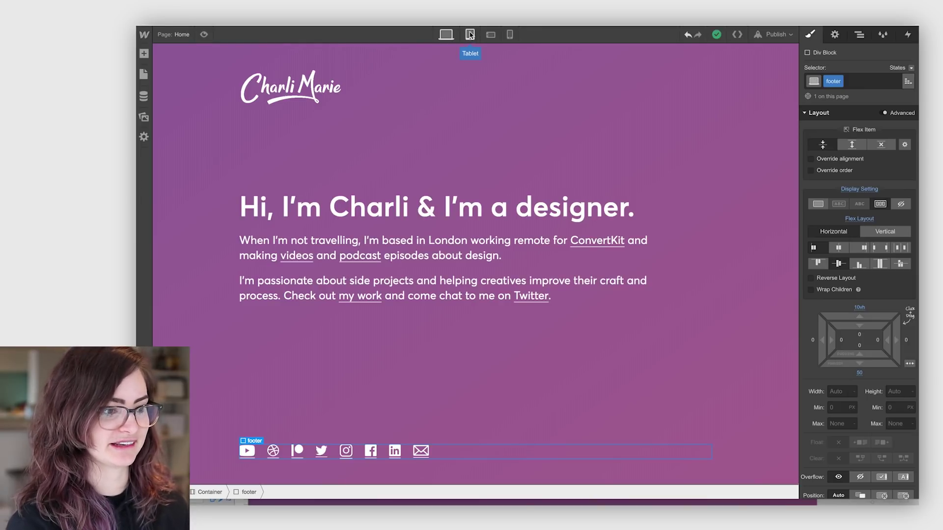
- Confirm the text block's 90% width, then switch through tablet and landscape to the portrait phone layout
{"action": "left_click", "coordinate": [469, 35]}
{"action": "type", "text": "90"}
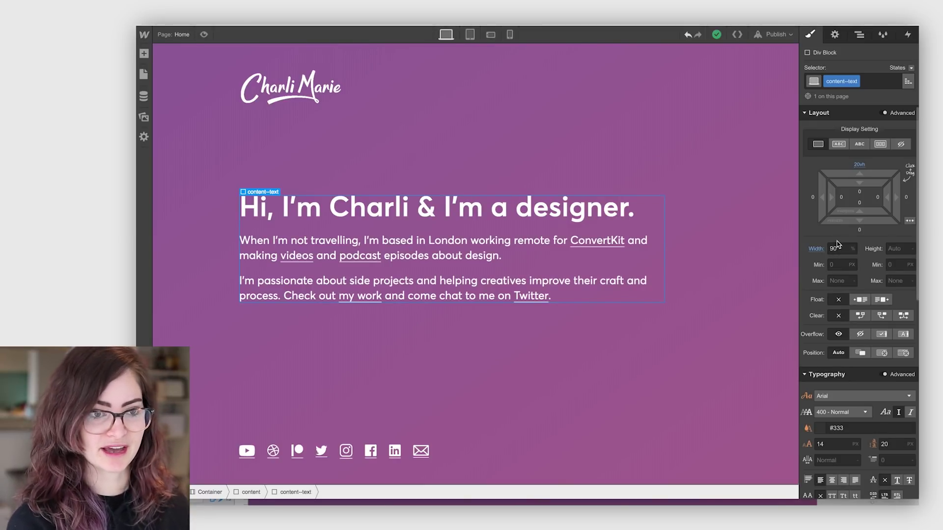
{"action": "key", "text": "Return"}
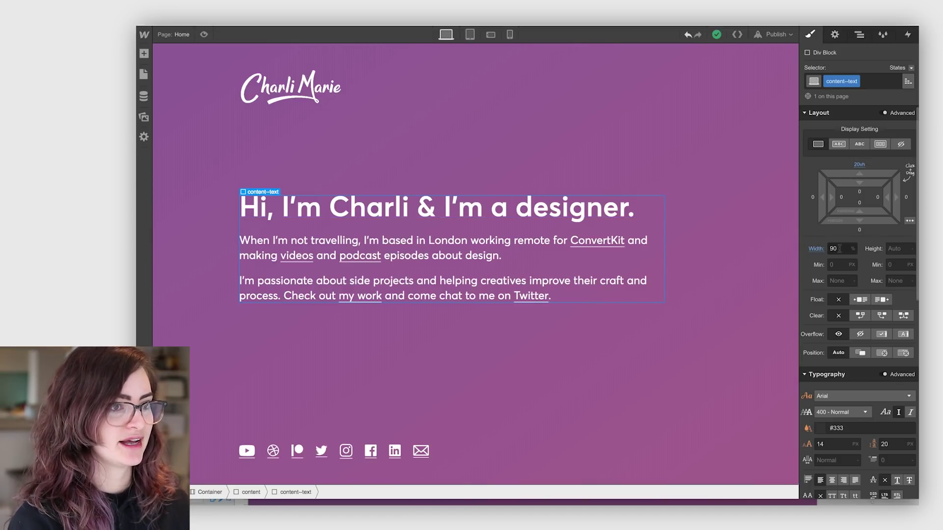
{"action": "left_click", "coordinate": [470, 37]}
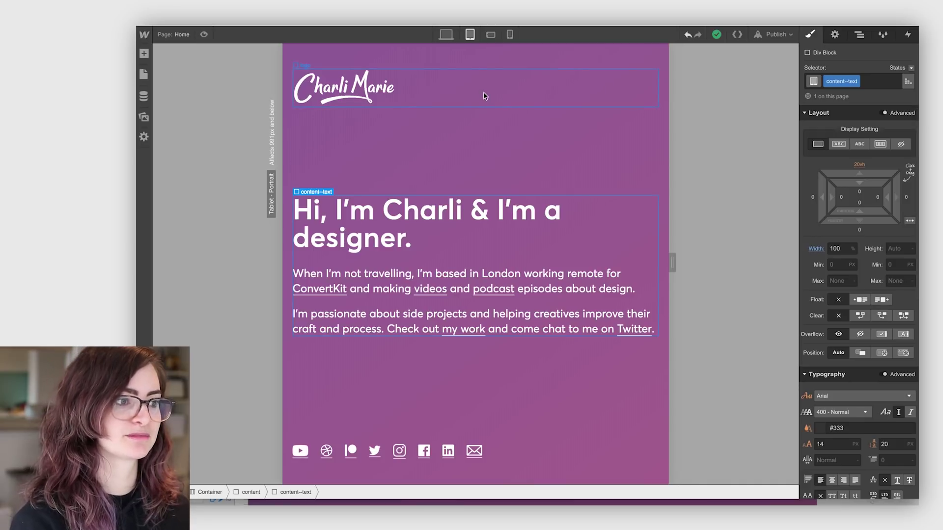
{"action": "left_click", "coordinate": [490, 35]}
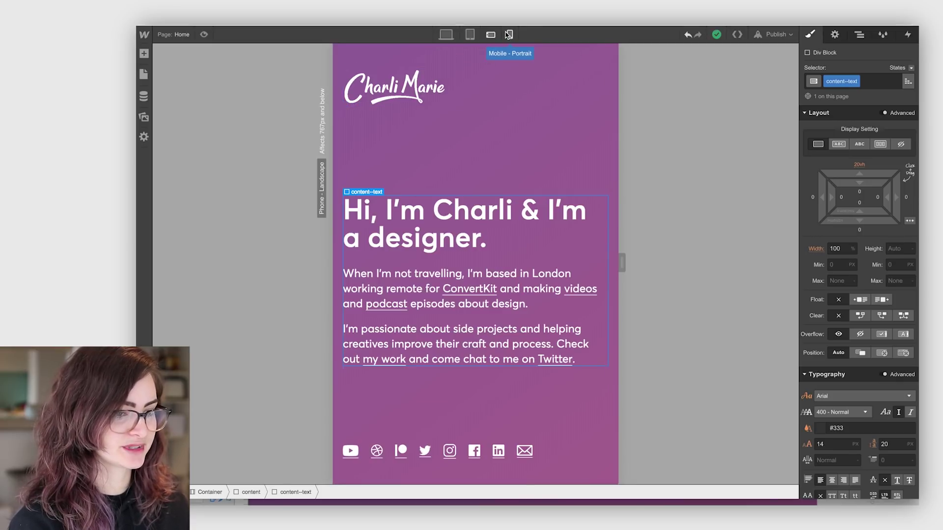
{"action": "left_click", "coordinate": [509, 35]}
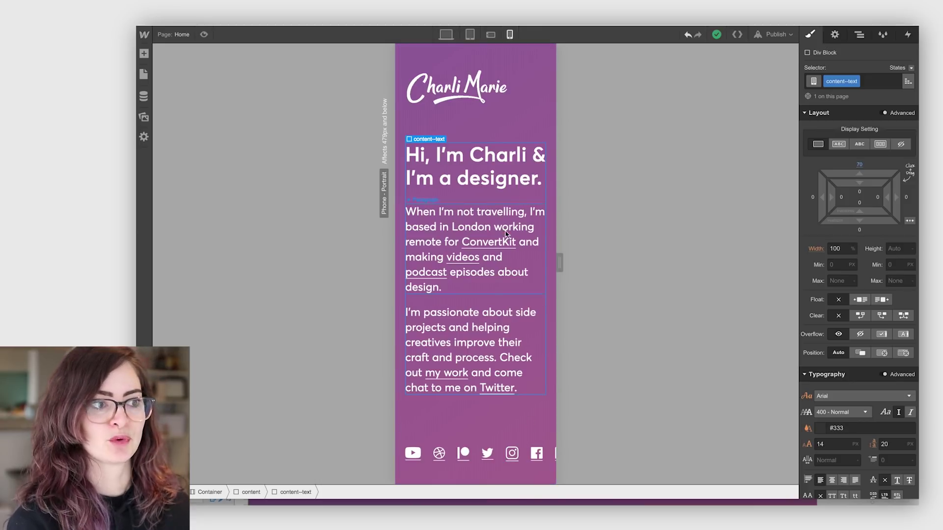
- Set All Paragraphs to 18 px font size with a 27 px line height
{"action": "left_click", "coordinate": [491, 151]}
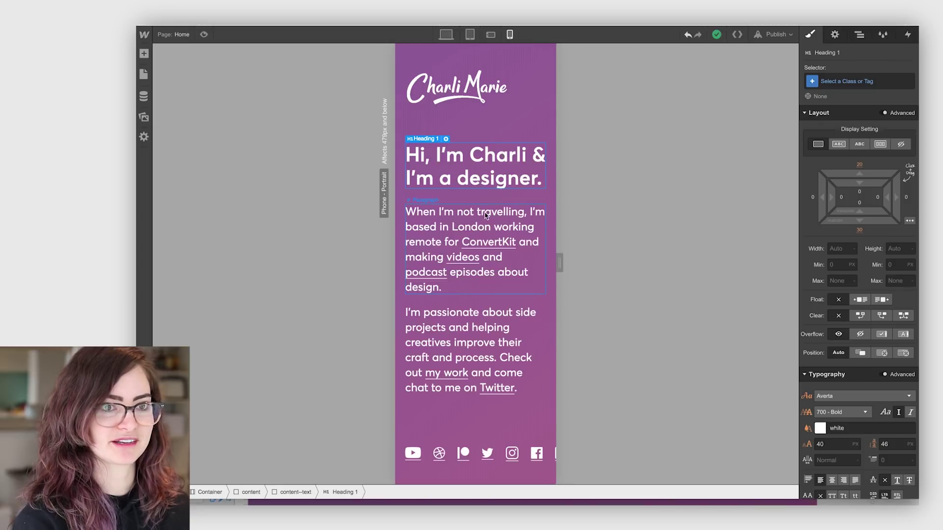
{"action": "left_click", "coordinate": [430, 209]}
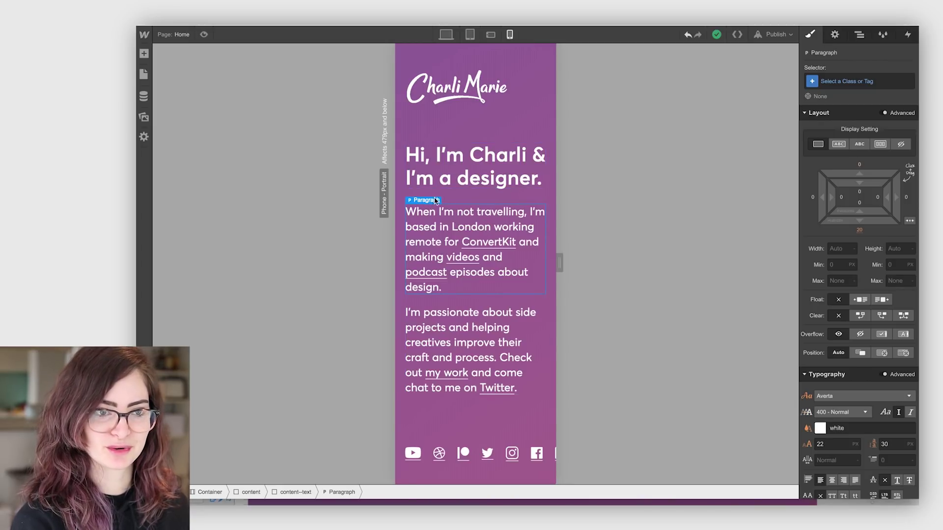
{"action": "left_click", "coordinate": [848, 80]}
{"action": "left_click", "coordinate": [827, 225]}
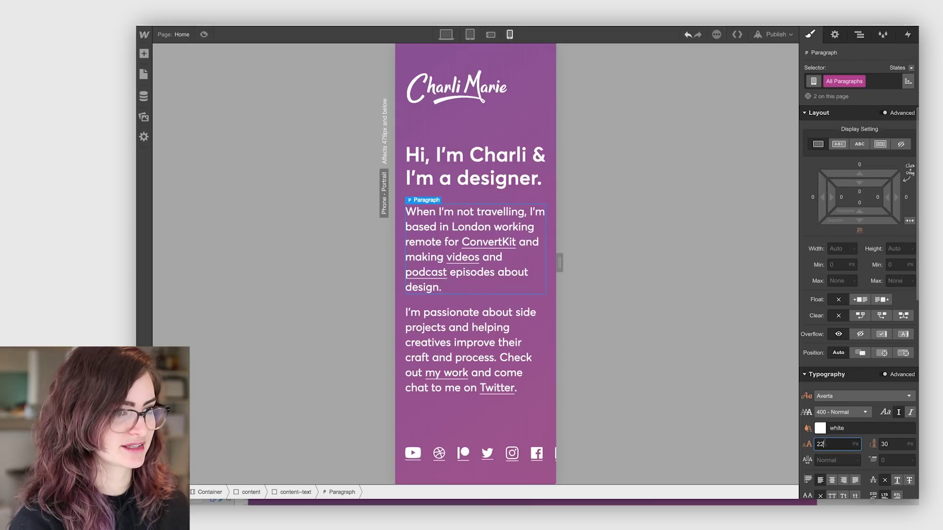
{"action": "key", "text": "Down"}
{"action": "key", "text": "Down"}
{"action": "key", "text": "Down"}
{"action": "key", "text": "Down"}
{"action": "key", "text": "Tab"}
{"action": "type", "text": "27"}
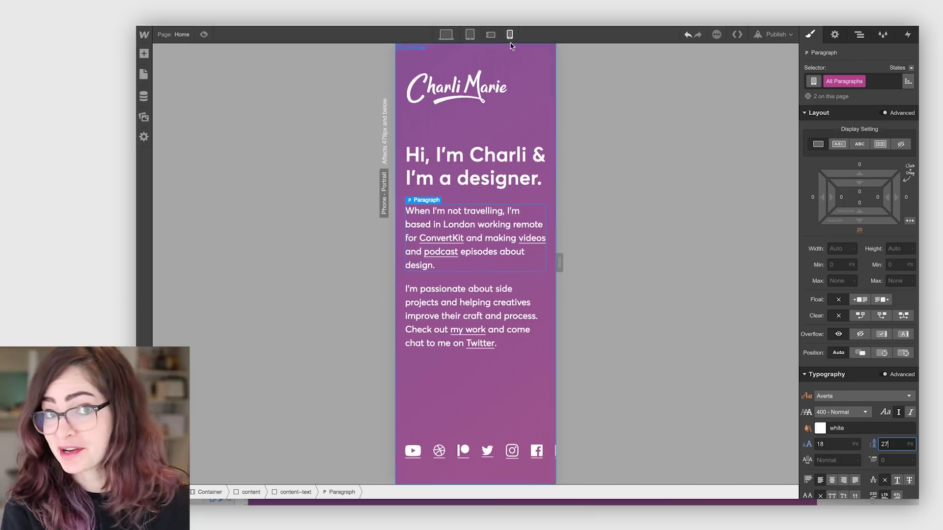
- Check the landscape phone layout, then return to the desktop layout
{"action": "left_click", "coordinate": [490, 35]}
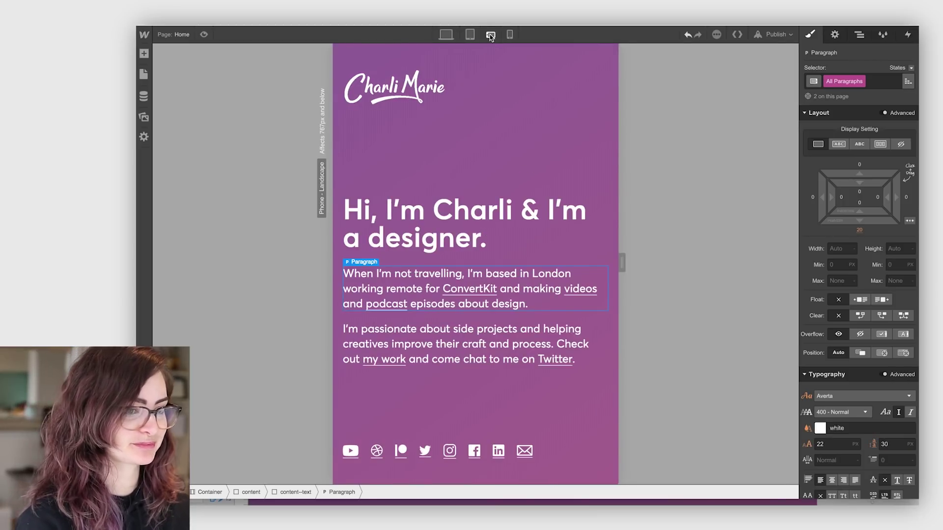
{"action": "left_click", "coordinate": [446, 35]}
{"action": "left_click", "coordinate": [332, 92]}
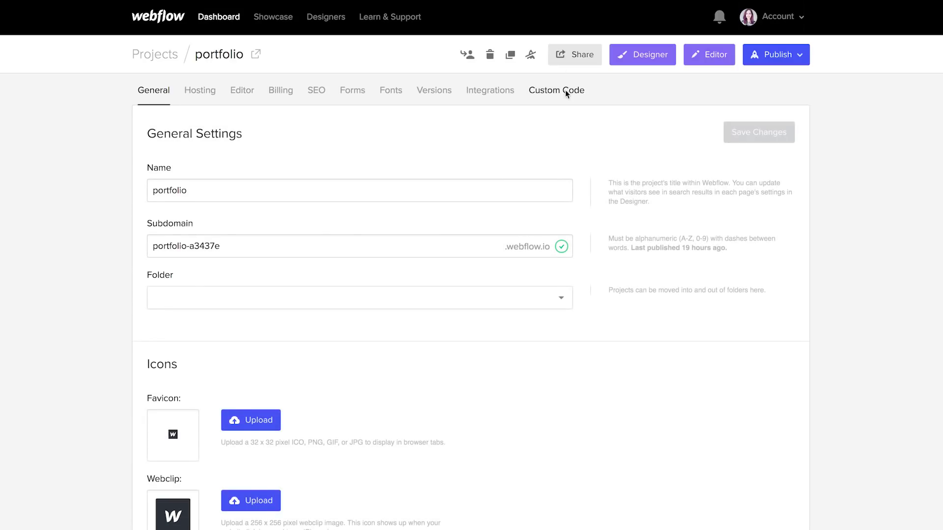
- Show the Custom Code head CSS and highlight the social-icon and logo link rules
{"action": "left_click", "coordinate": [565, 91]}
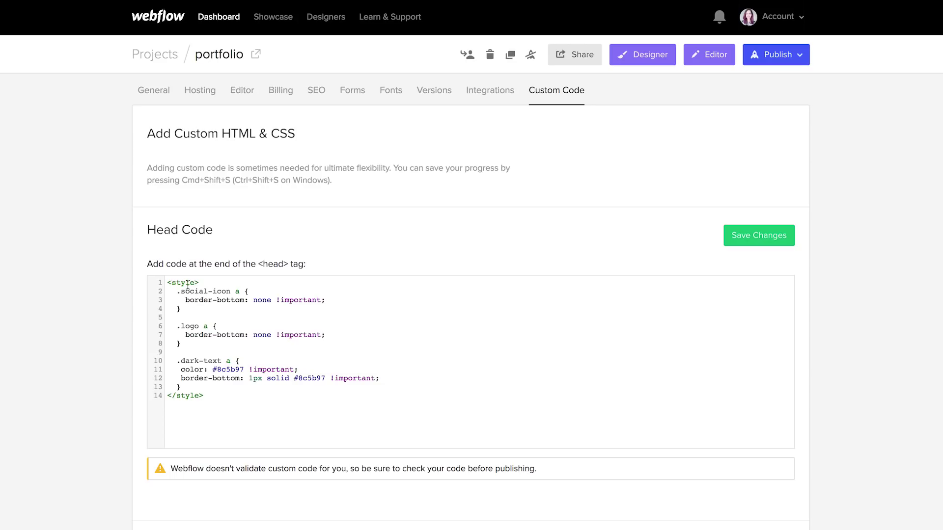
{"action": "left_click_drag", "start_coordinate": [178, 291], "coordinate": [293, 342]}
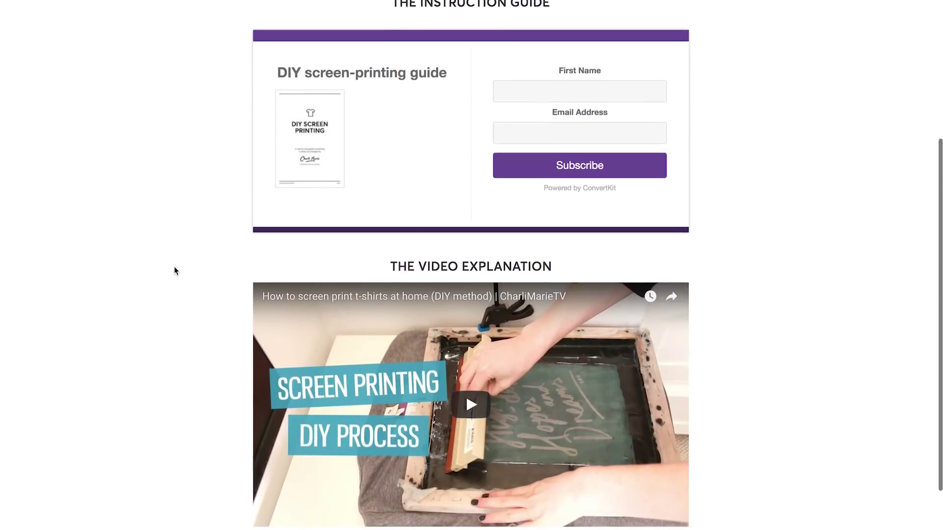
{"action": "scroll", "coordinate": [174, 270], "scroll_direction": "down", "scroll_amount": 1}
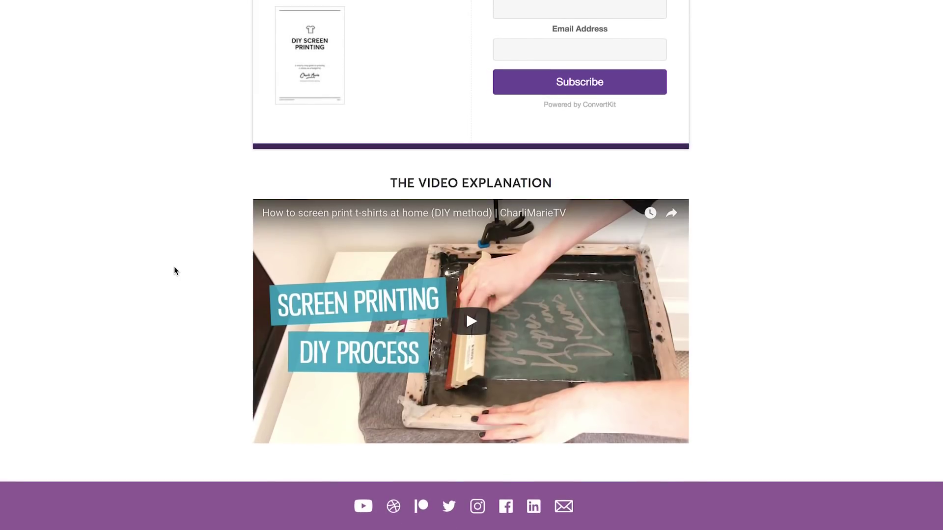
{"action": "scroll", "coordinate": [174, 271], "scroll_direction": "up", "scroll_amount": 2}
{"action": "scroll", "coordinate": [175, 271], "scroll_direction": "up", "scroll_amount": 2}
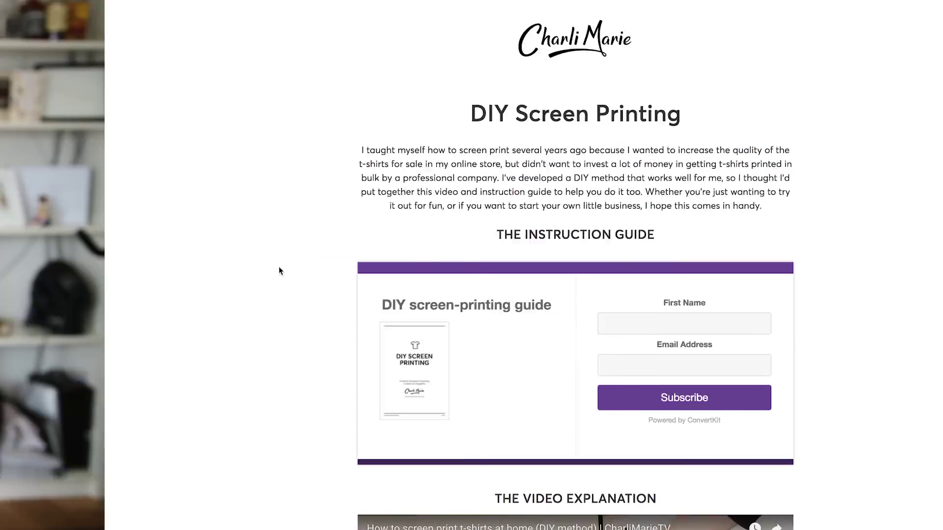